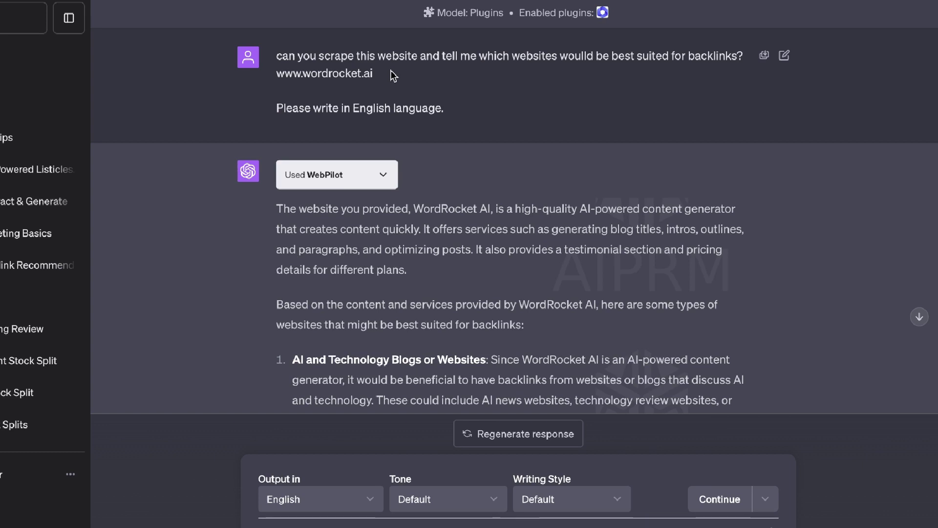
- Highlight the wordrocket.ai address in the prompt, then scroll to the suggested website categories
left_click_drag(374, 74, 288, 74)
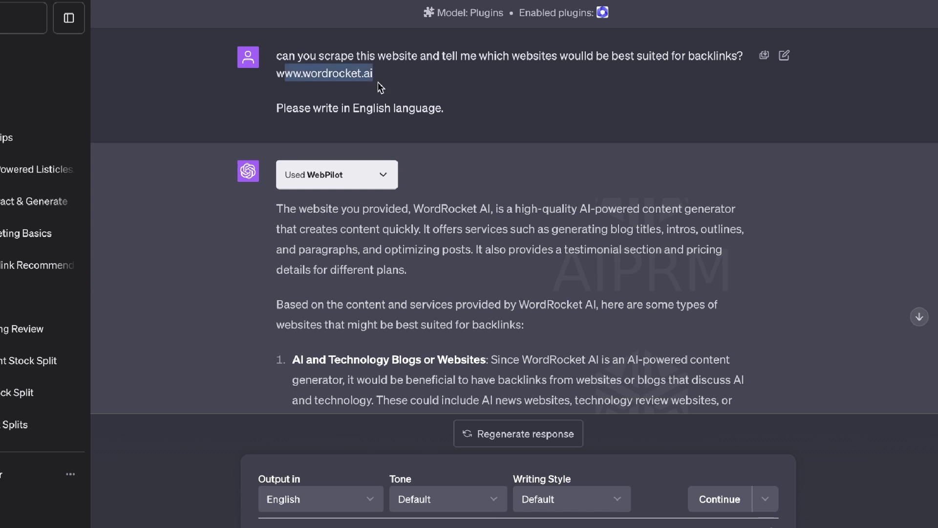
left_click(420, 87)
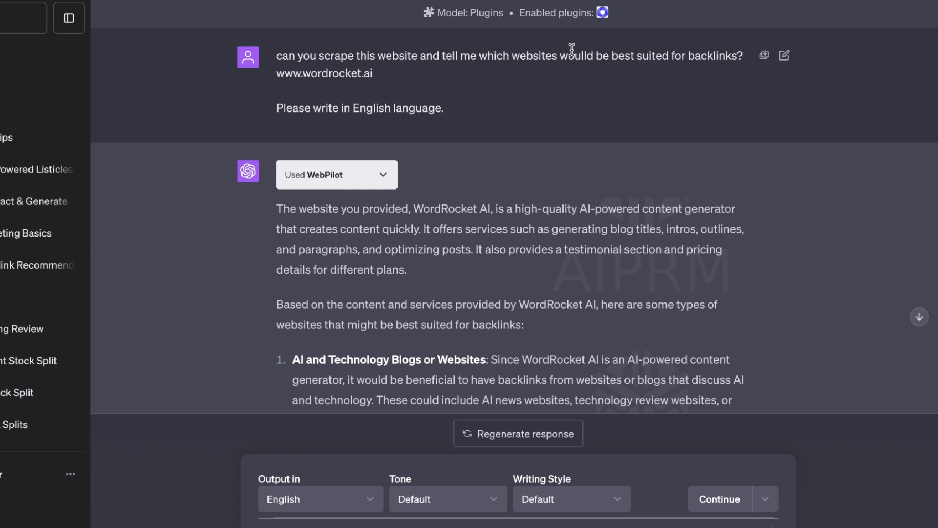
scroll(530, 118, "down", 2)
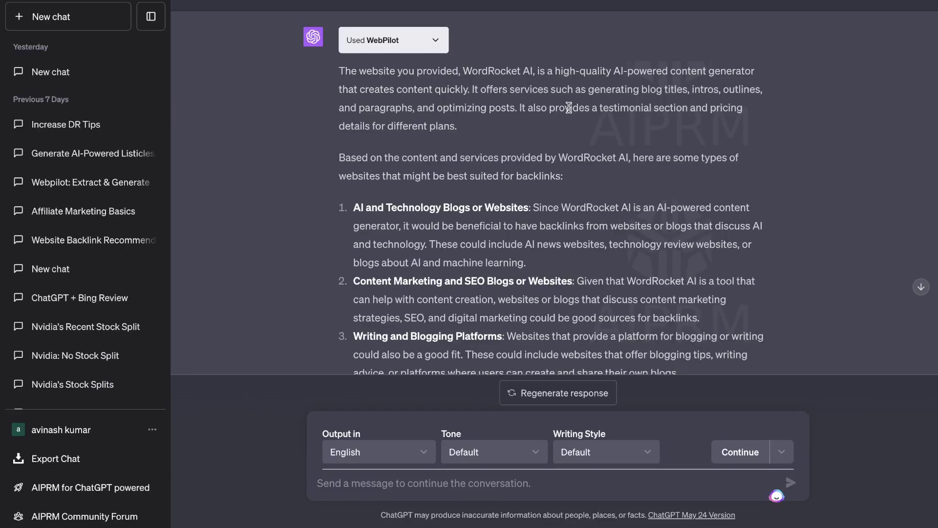
scroll(570, 108, "down", 1)
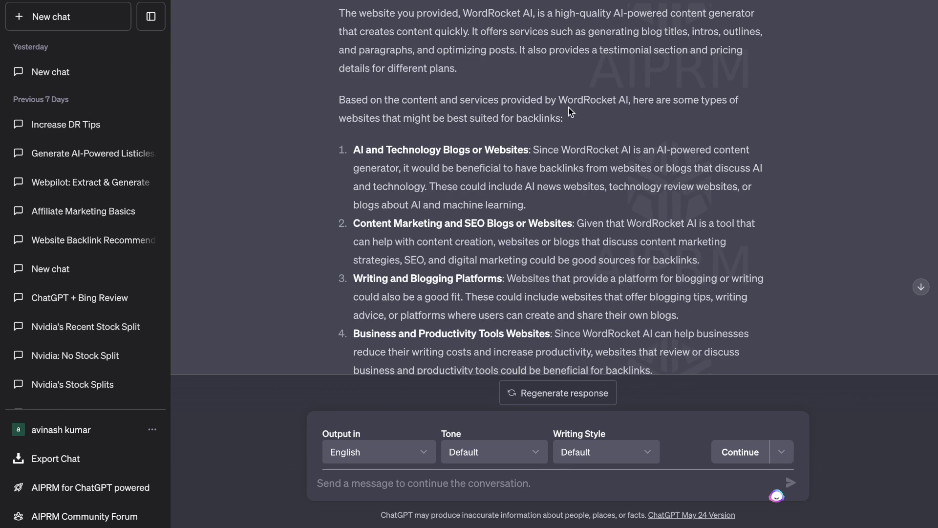
scroll(571, 112, "down", 1)
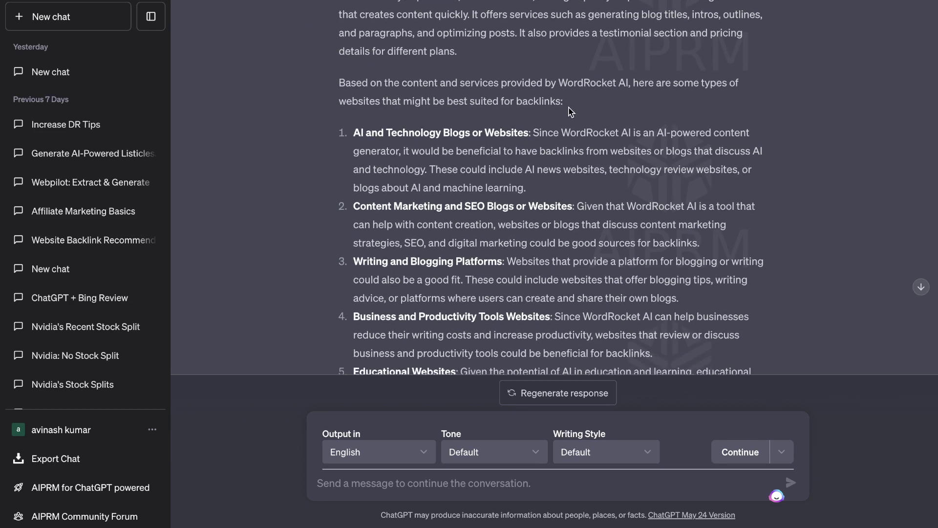
scroll(569, 108, "down", 1)
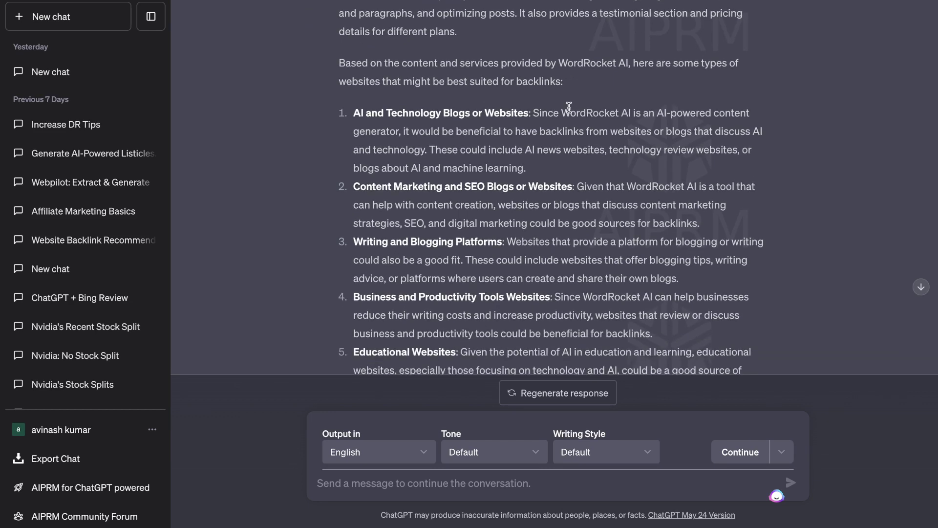
- Highlight the AI and Technology, Business and Productivity, and Educational categories, then all five
left_click_drag(354, 111, 483, 122)
scroll(477, 122, "down", 2)
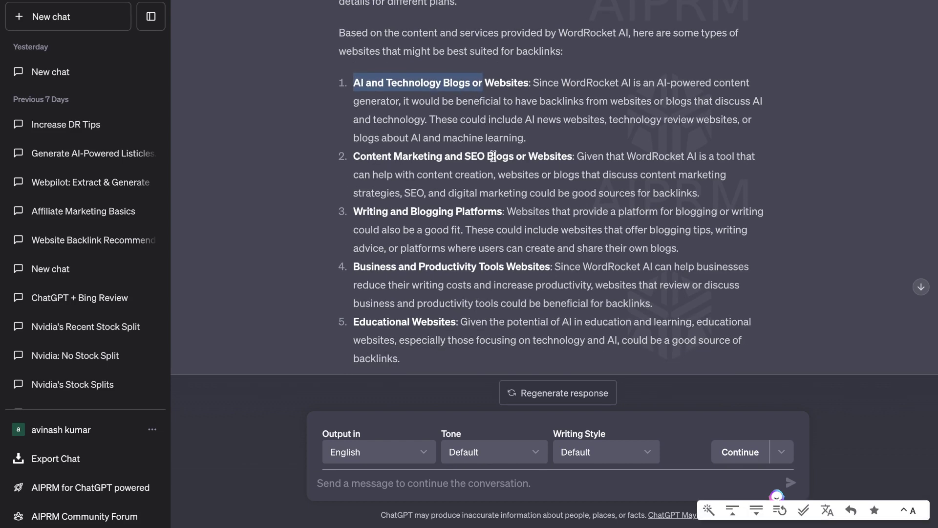
scroll(509, 176, "down", 1)
scroll(446, 198, "down", 1)
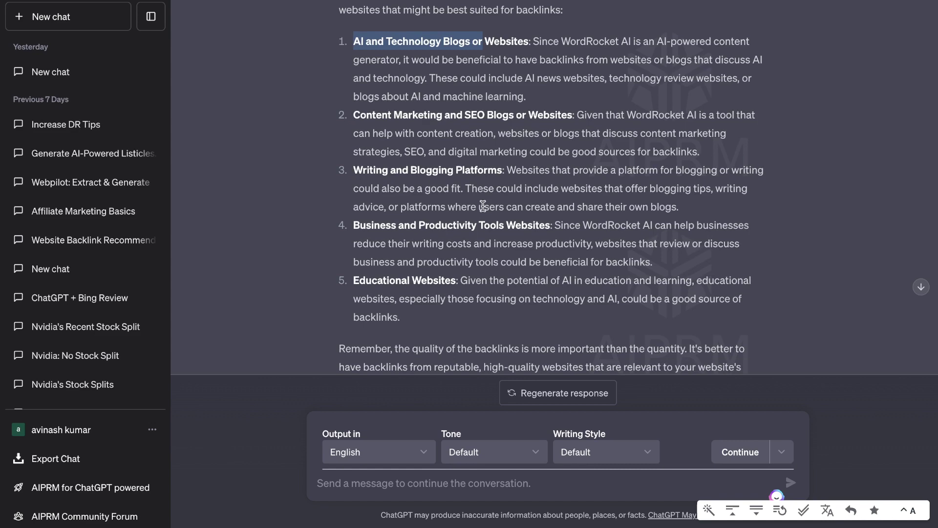
left_click_drag(354, 216, 546, 220)
left_click_drag(353, 272, 461, 282)
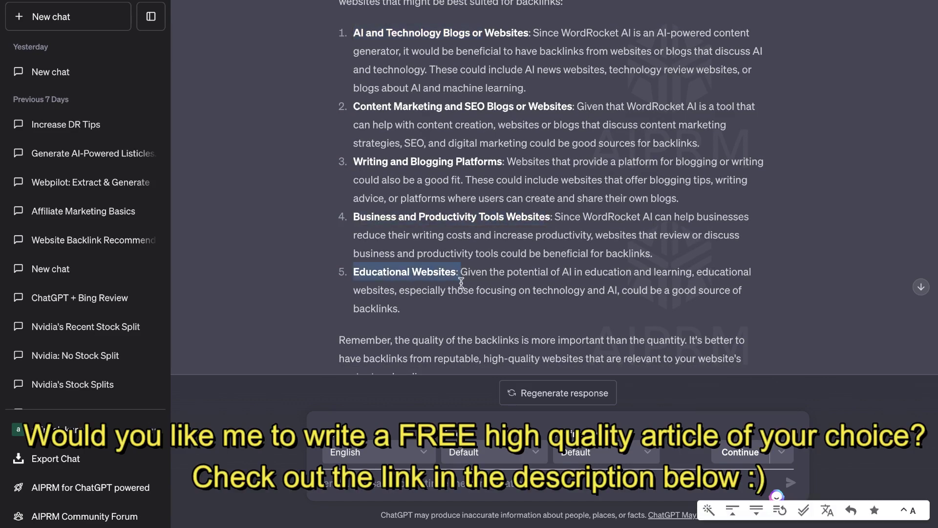
left_click_drag(443, 313, 354, 132)
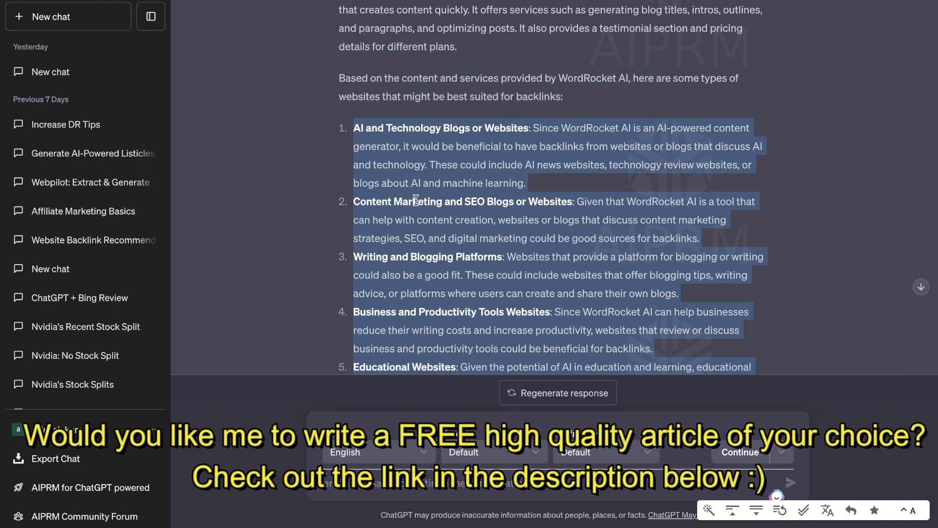
- Scroll down to the 'can you give me example of websites' prompt and select it
scroll(416, 201, "up", 4)
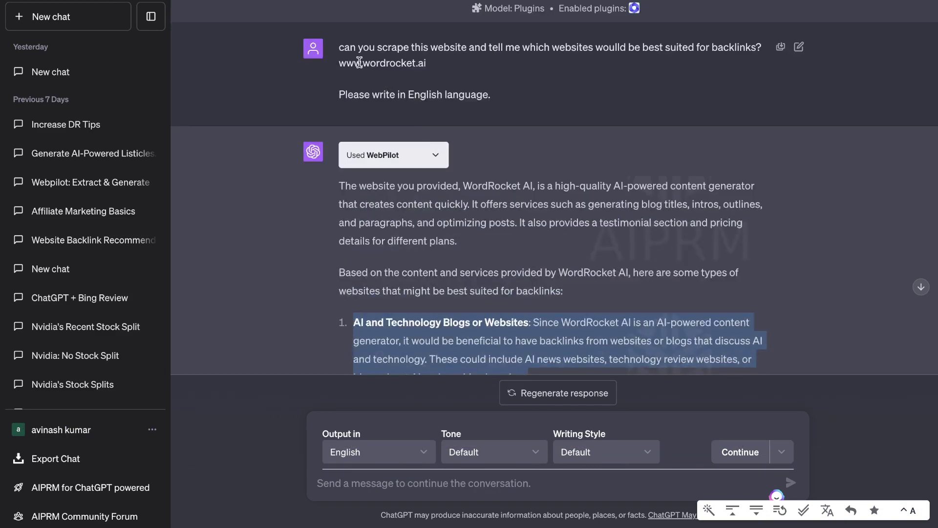
scroll(516, 148, "down", 3)
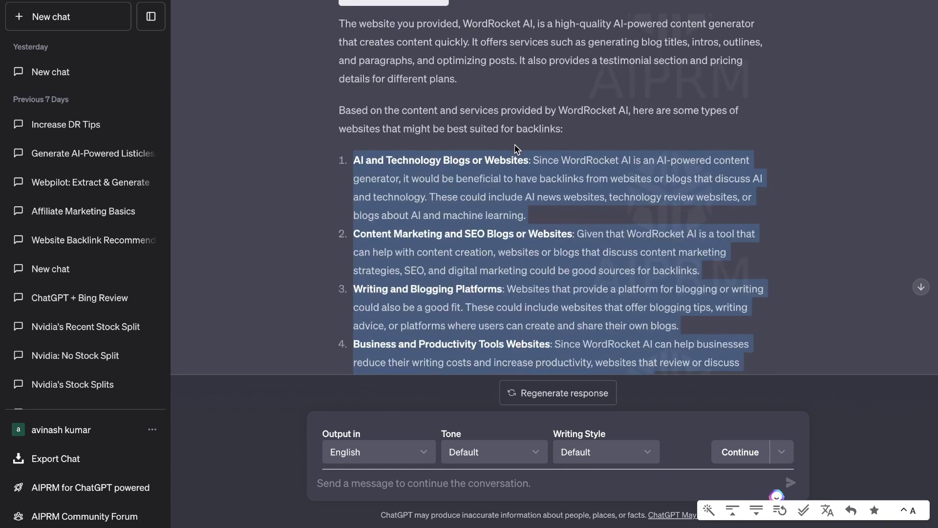
scroll(516, 148, "down", 9)
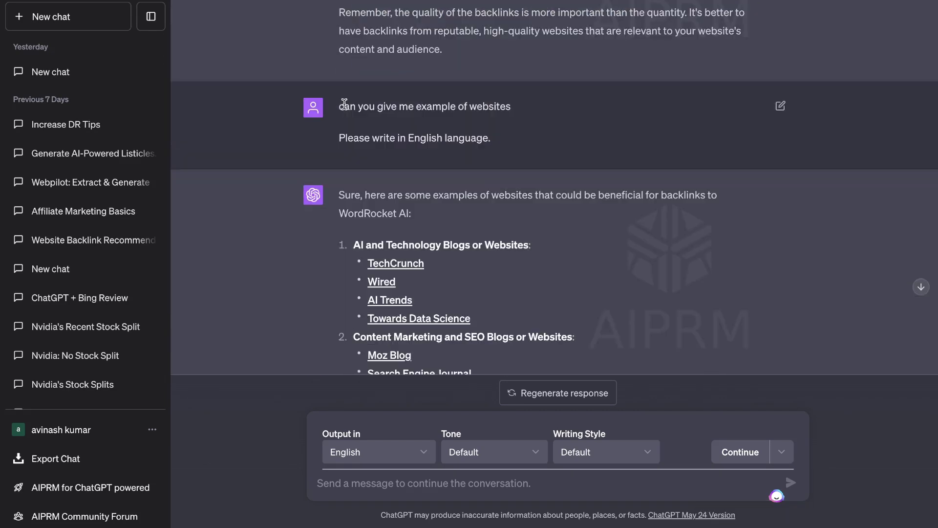
left_click_drag(338, 106, 535, 120)
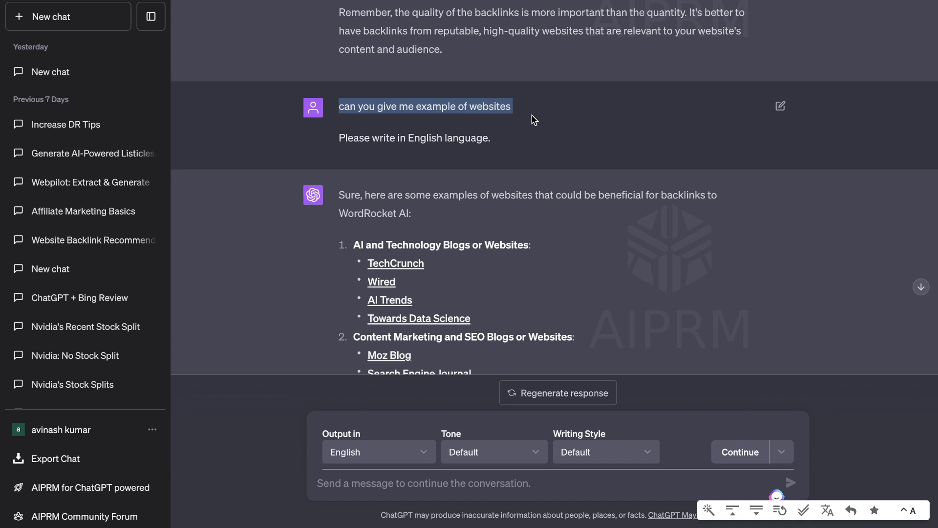
- Highlight the AI and Technology heading, then read the example sites down to the guest-posting question
scroll(534, 120, "down", 1)
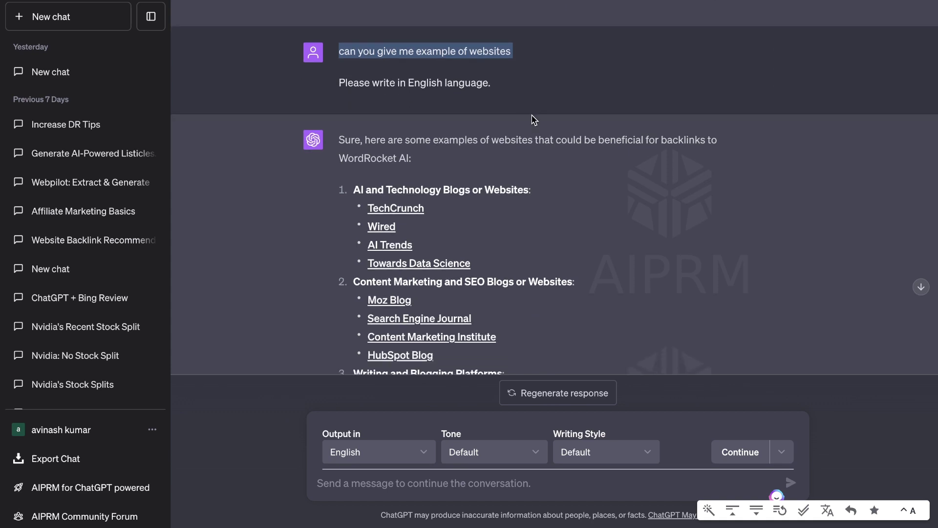
scroll(534, 119, "down", 2)
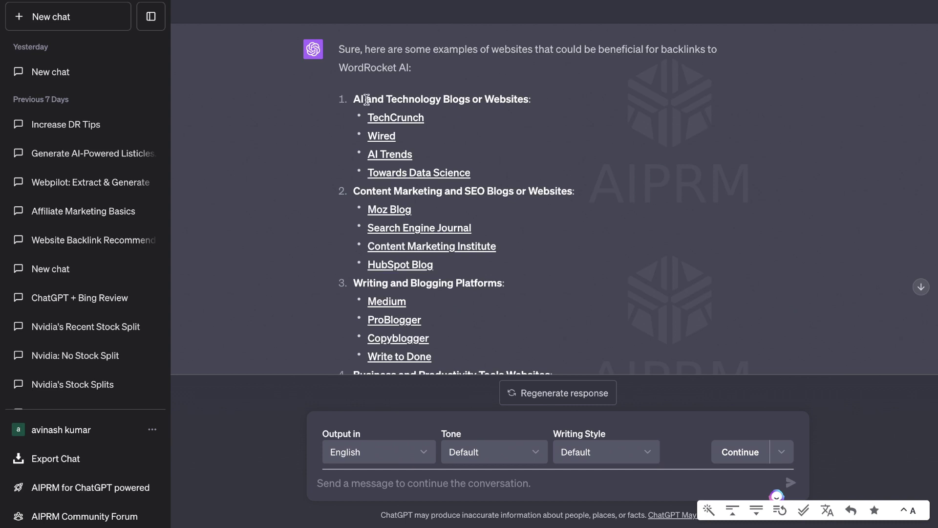
left_click_drag(353, 98, 499, 100)
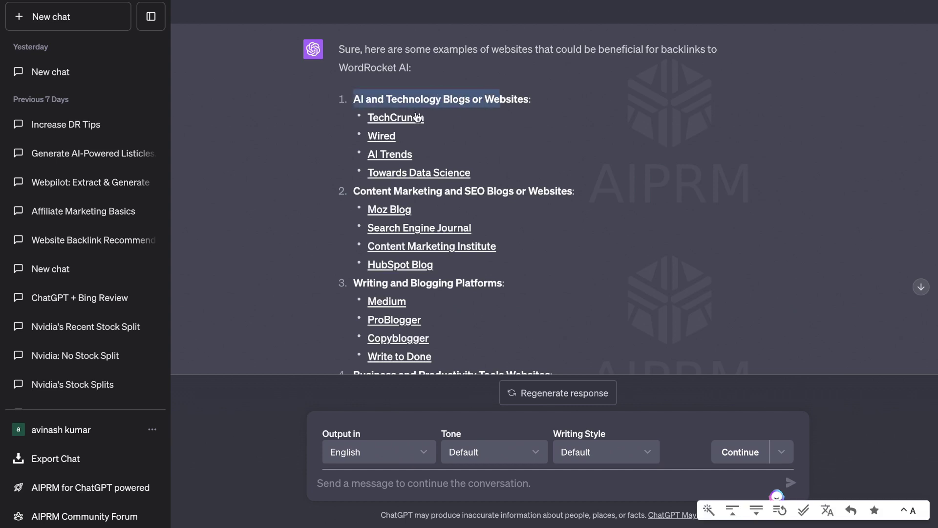
scroll(455, 147, "down", 1)
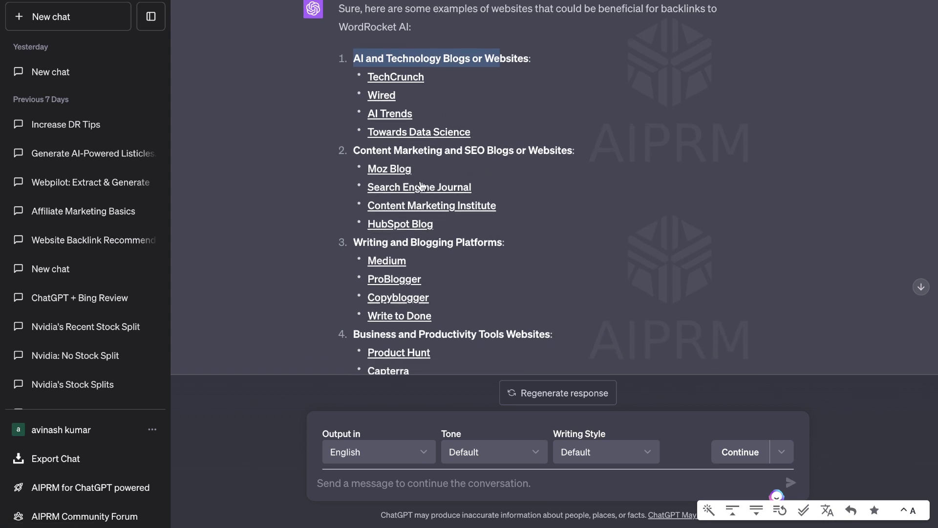
scroll(502, 191, "down", 1)
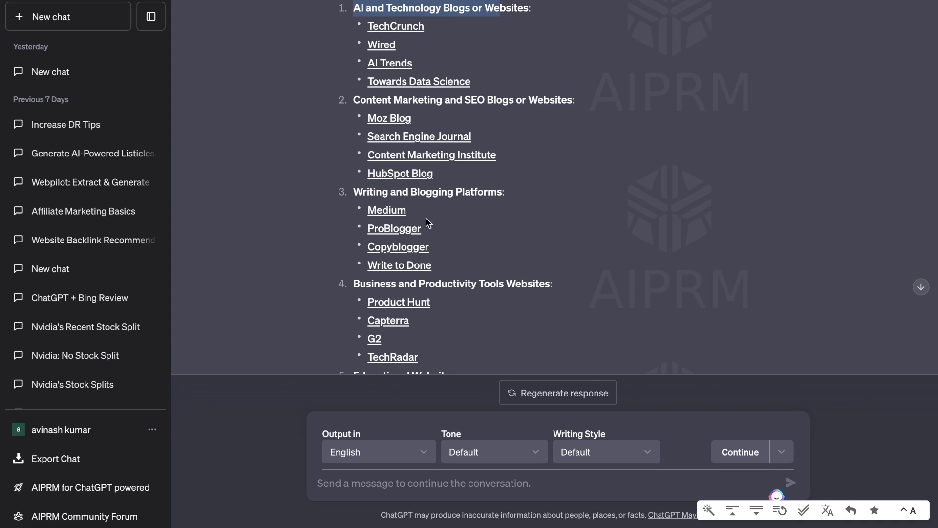
scroll(449, 236, "down", 1)
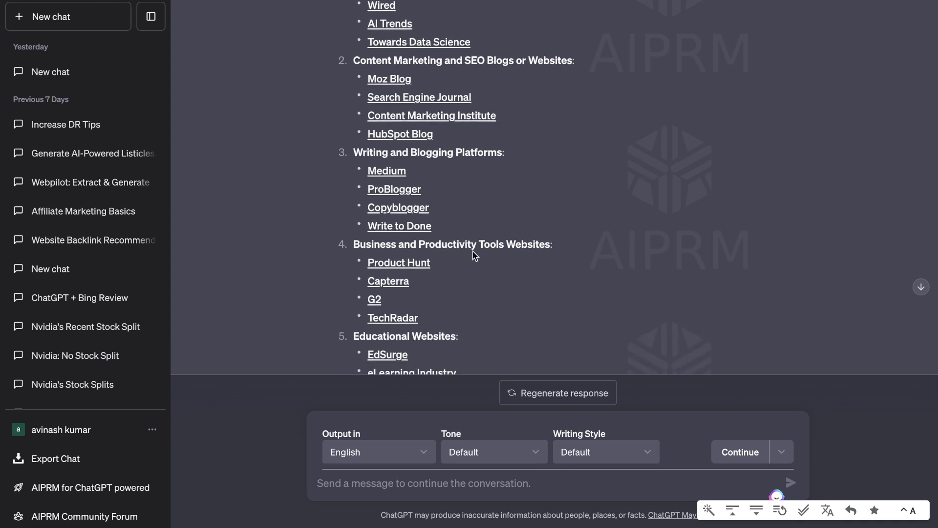
scroll(474, 254, "down", 2)
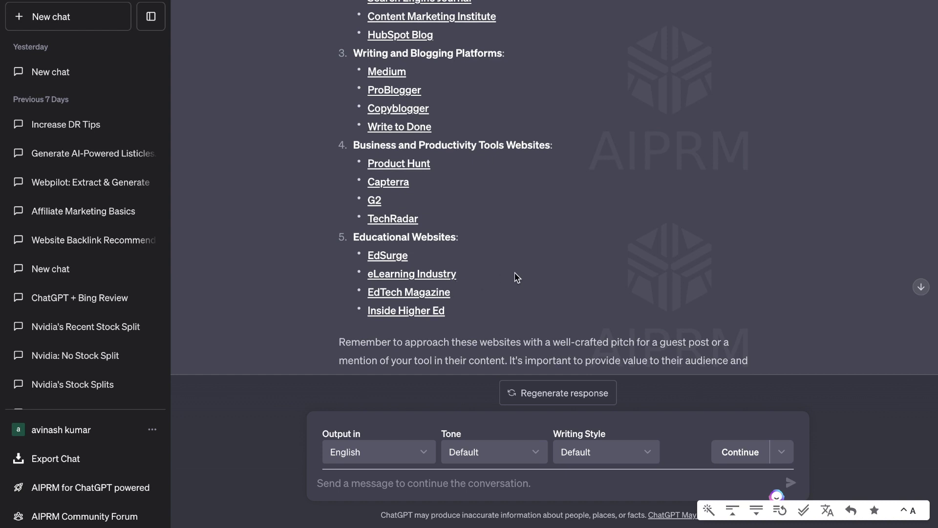
scroll(411, 147, "up", 4)
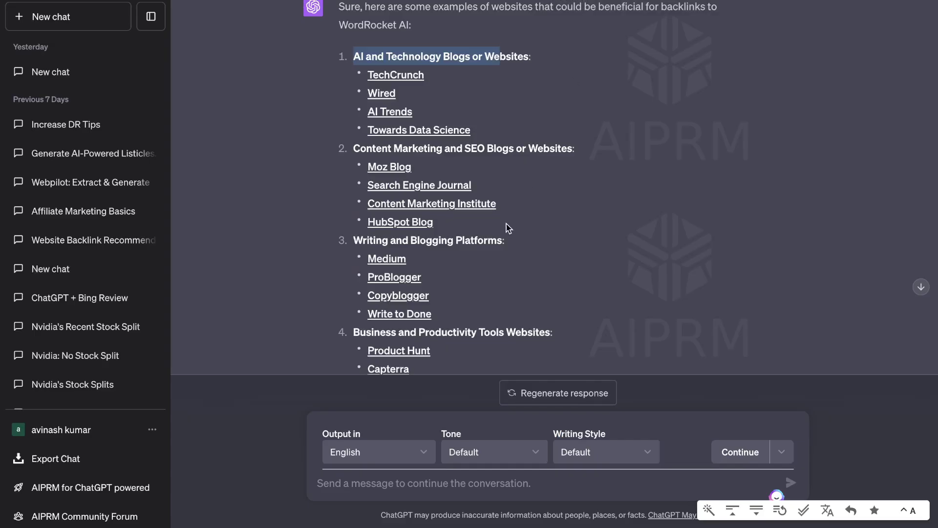
scroll(508, 225, "down", 4)
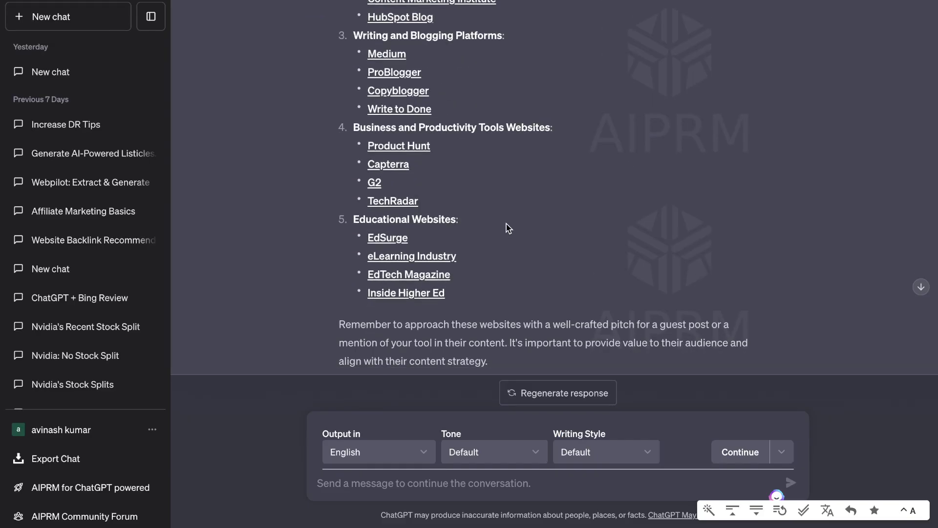
scroll(507, 226, "up", 4)
scroll(507, 226, "down", 2)
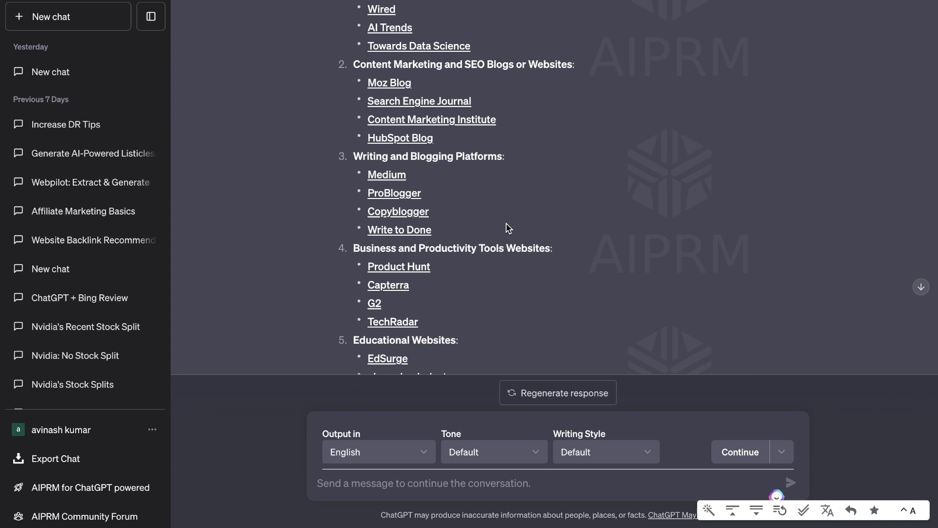
- Read the guest-post sites under Technology and AI, Content Marketing and SEO, Writing and Blogging, and Business and Productivity
scroll(506, 227, "down", 6)
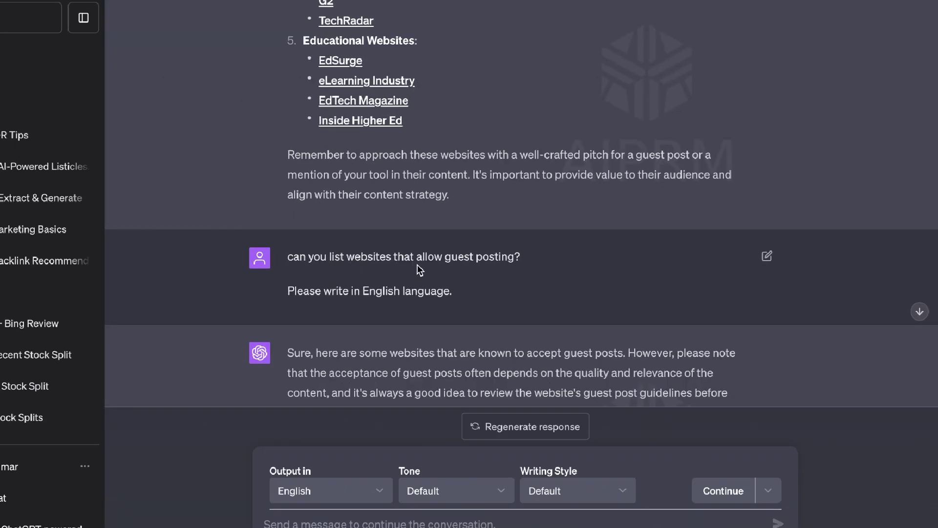
scroll(429, 148, "up", 1)
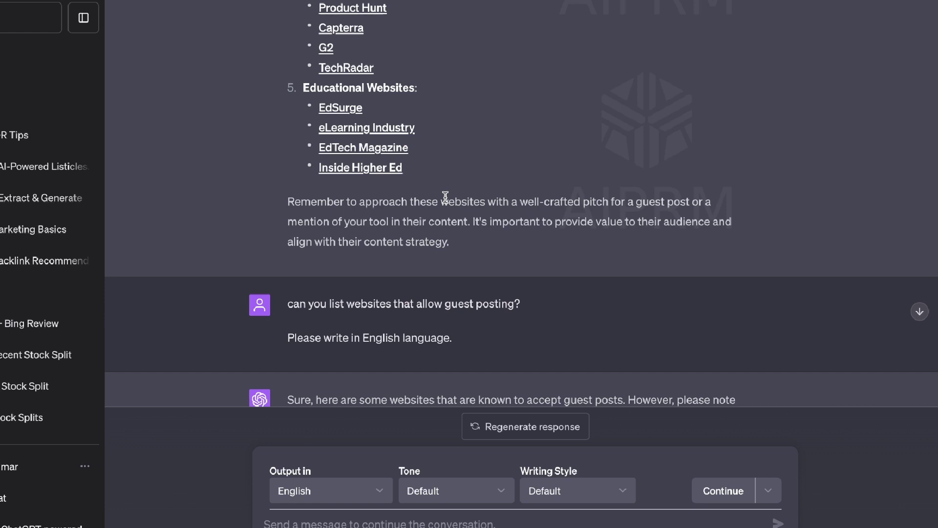
scroll(446, 197, "up", 2)
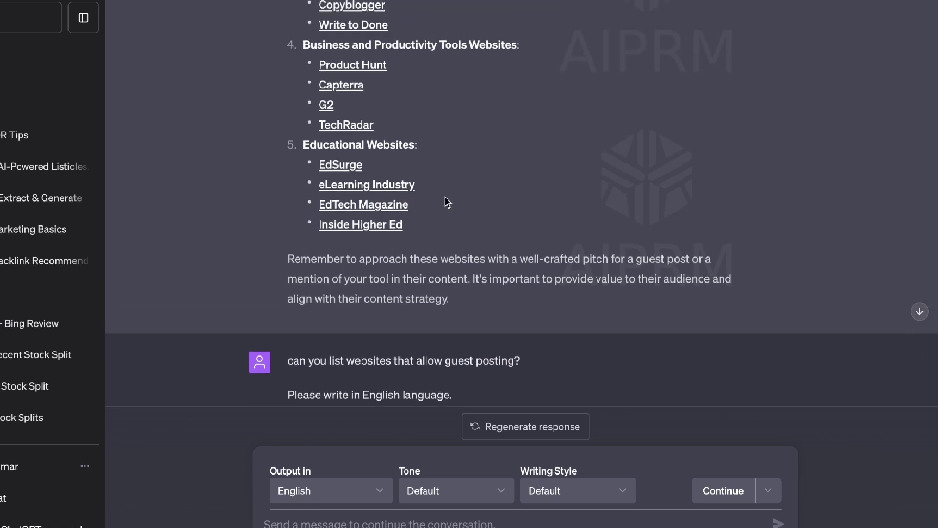
scroll(446, 201, "up", 7)
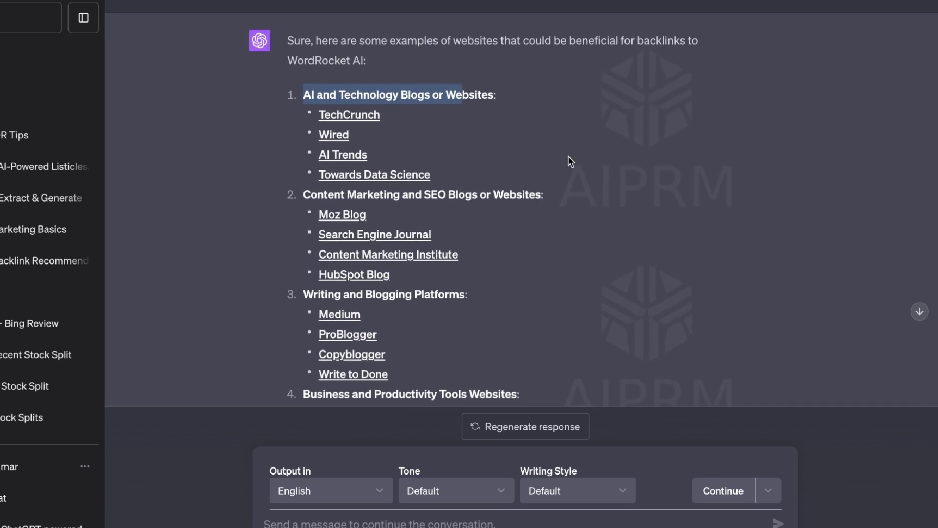
scroll(569, 160, "down", 7)
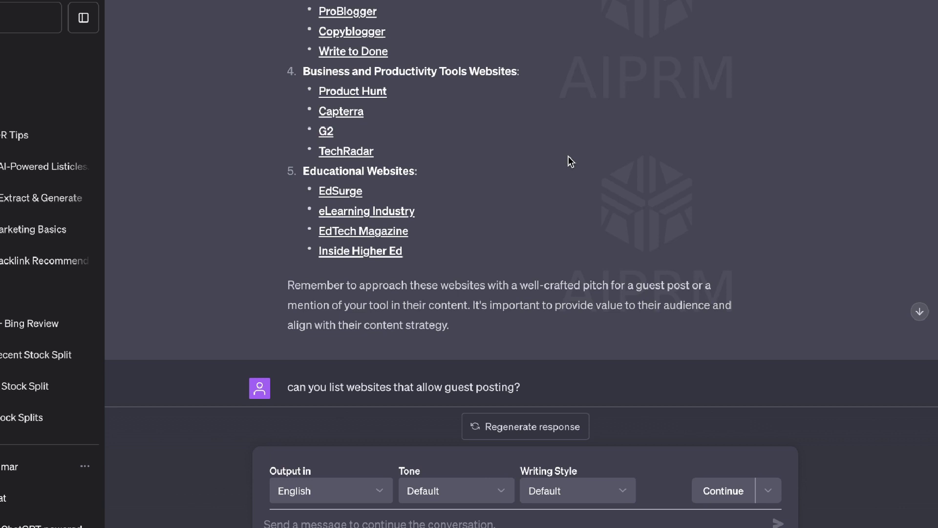
scroll(568, 157, "down", 3)
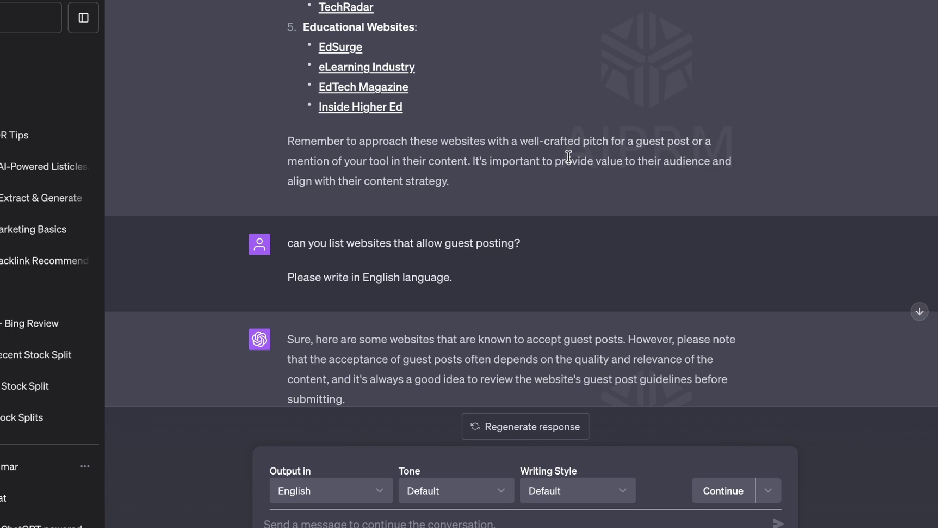
scroll(567, 156, "down", 2)
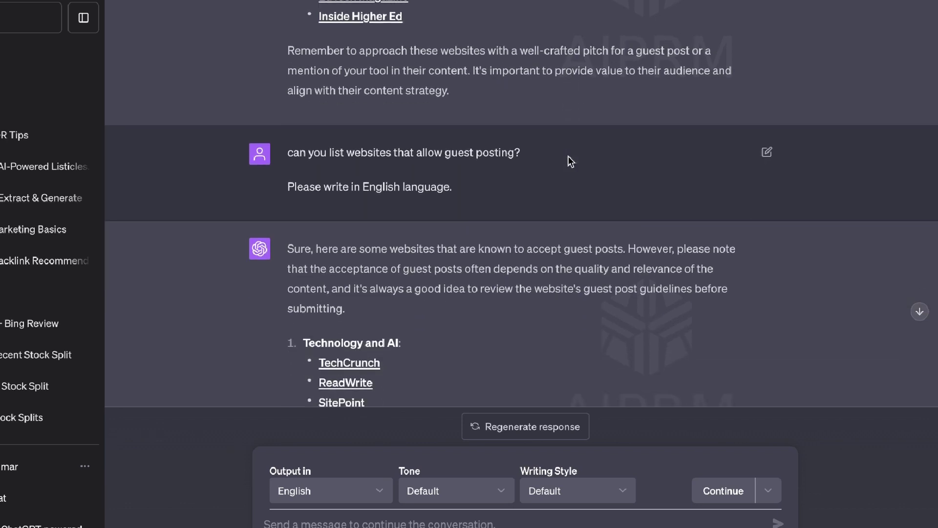
scroll(568, 156, "down", 1)
scroll(568, 156, "down", 4)
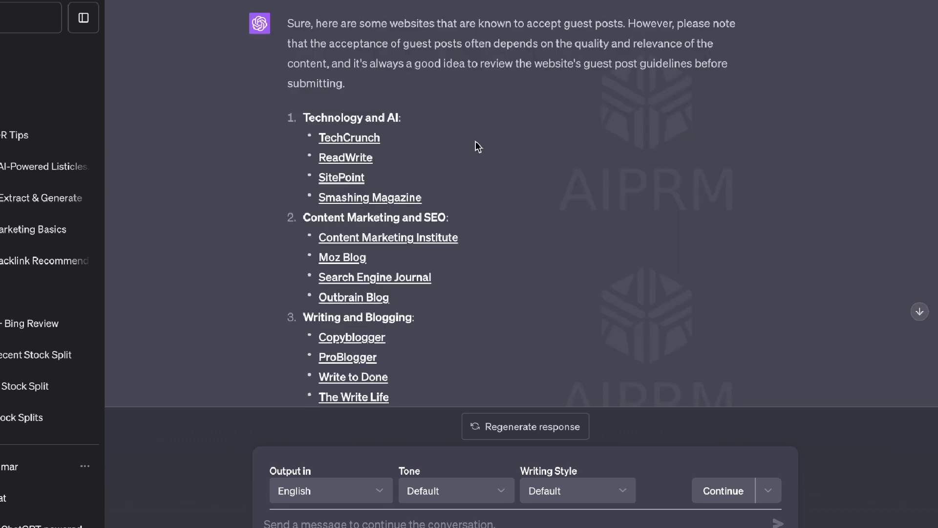
scroll(478, 146, "down", 1)
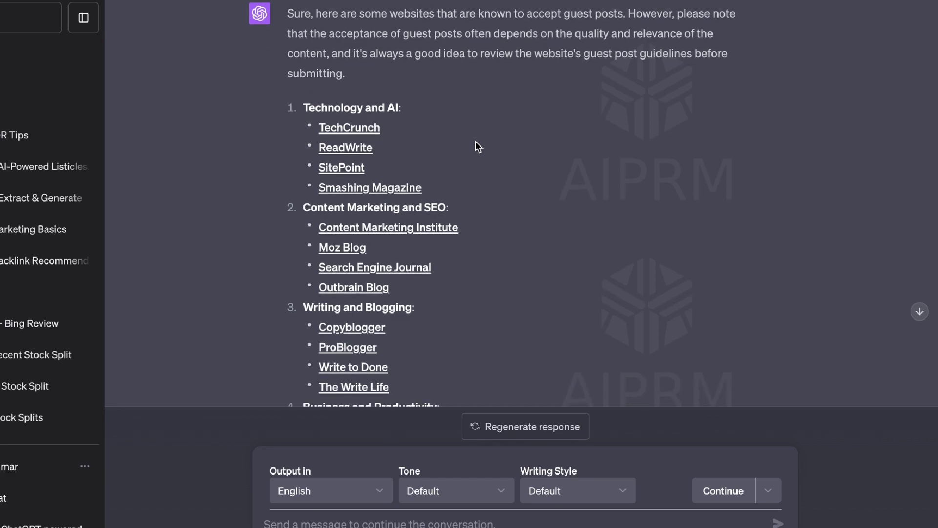
scroll(478, 146, "down", 1)
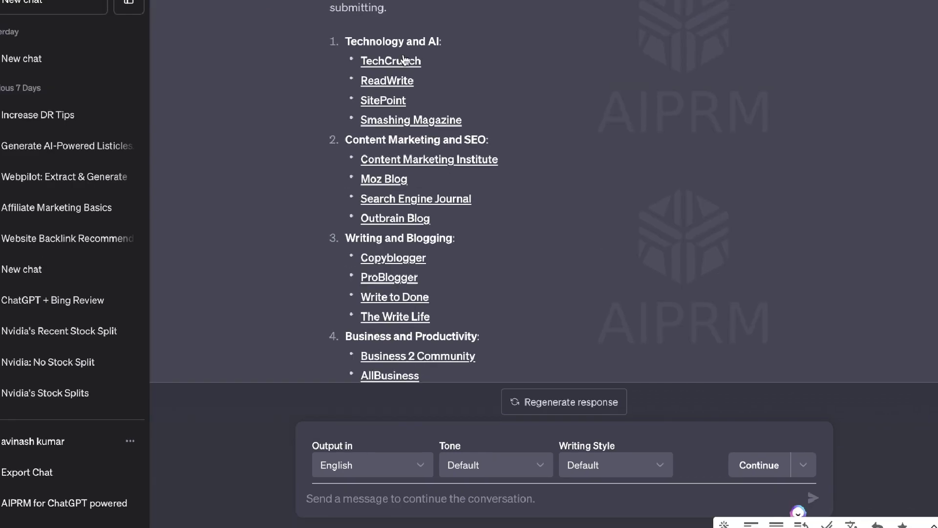
- Open TechCrunch from the list and look over its Contact Us page's News Tips and inquiry sections
left_click(376, 81)
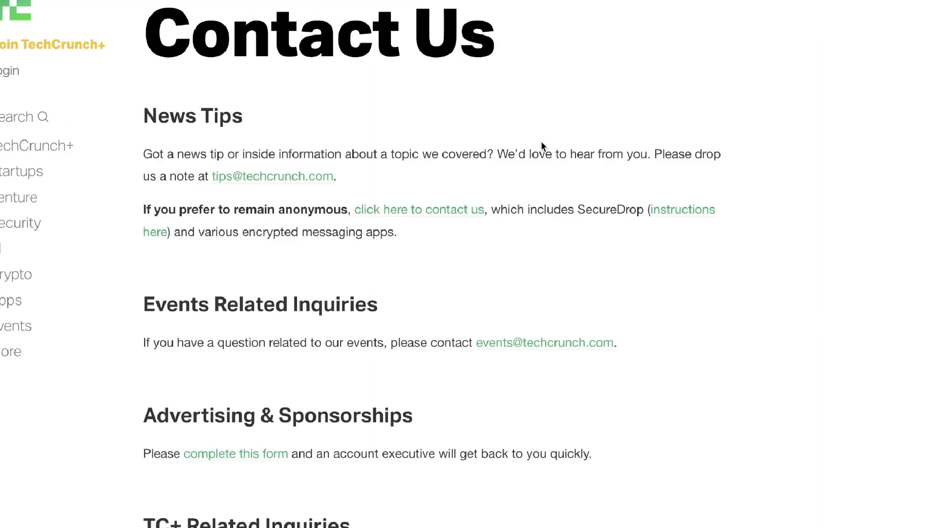
scroll(476, 134, "down", 6)
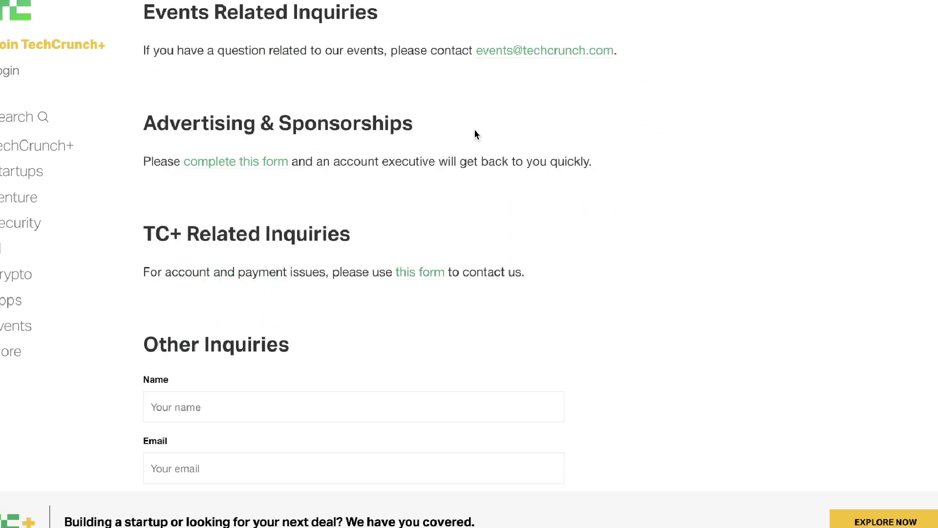
scroll(596, 138, "up", 4)
scroll(596, 138, "down", 3)
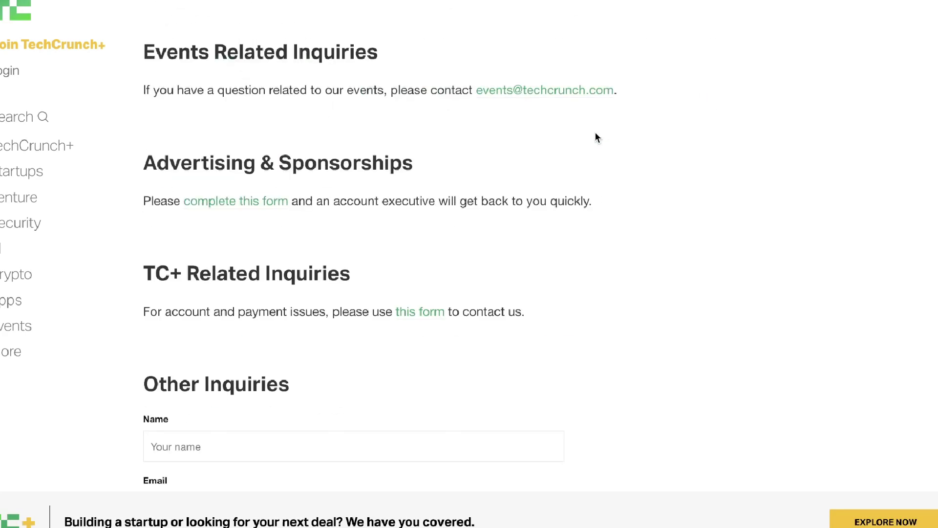
scroll(594, 139, "down", 8)
scroll(595, 139, "up", 12)
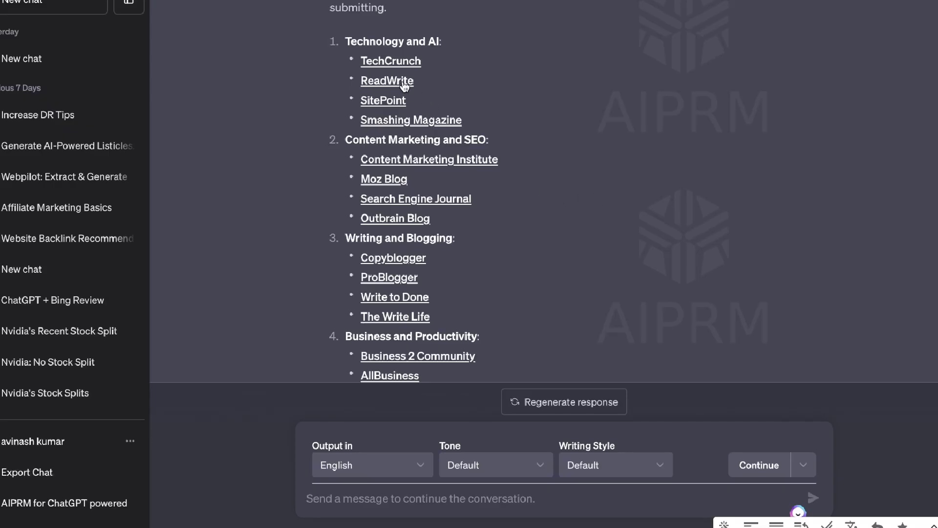
- Open SitePoint and read the Write for SitePoint tips, wanted topics and pitch form
left_click(386, 101)
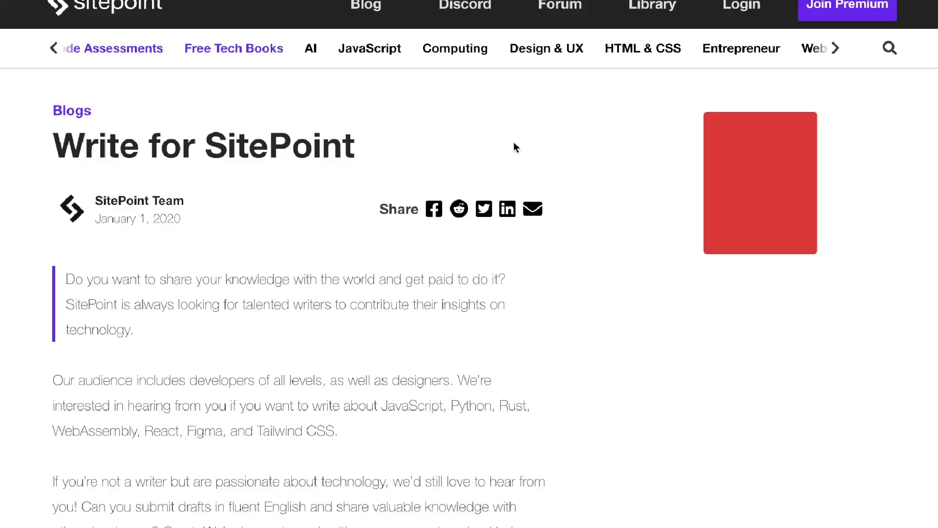
scroll(336, 243, "down", 4)
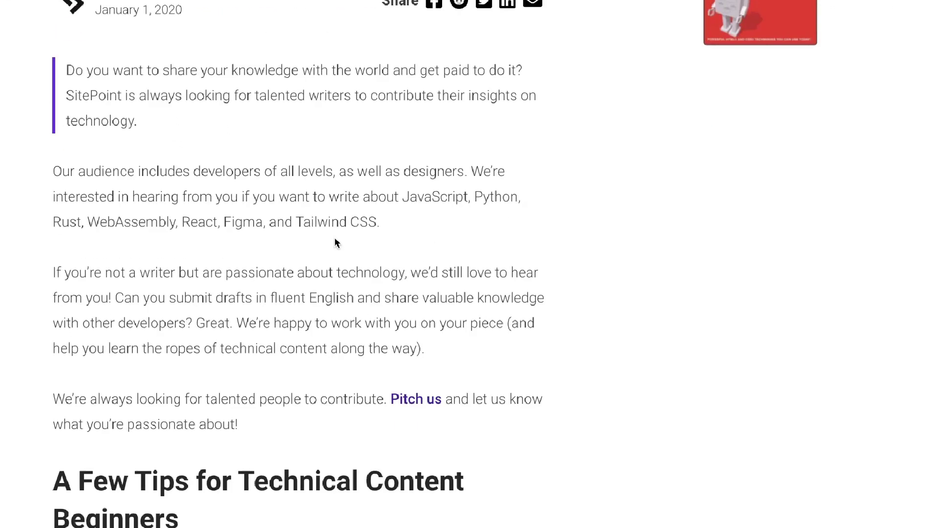
scroll(465, 255, "down", 4)
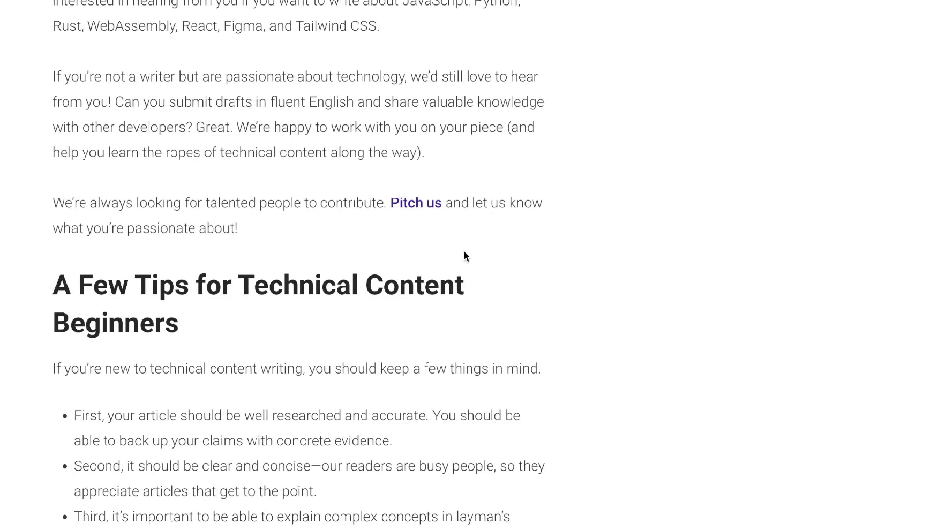
scroll(465, 256, "down", 3)
scroll(465, 255, "down", 5)
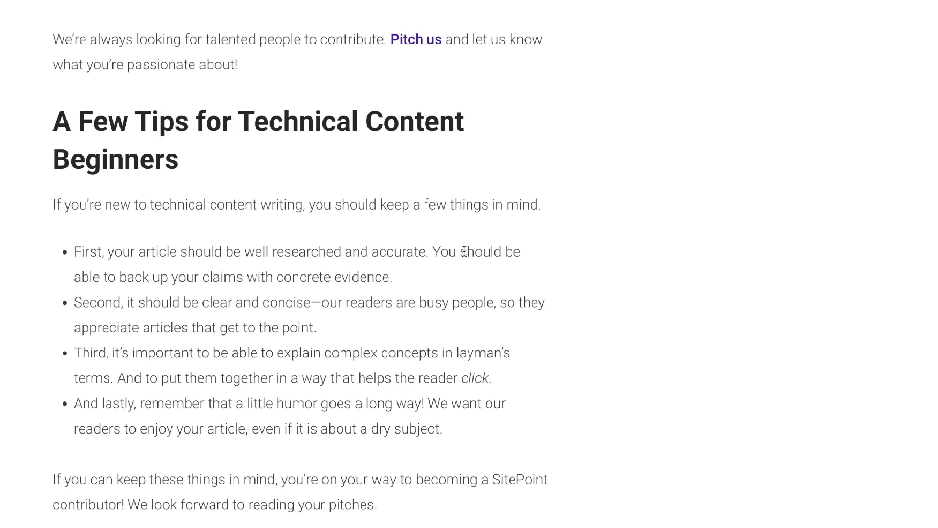
scroll(466, 256, "down", 3)
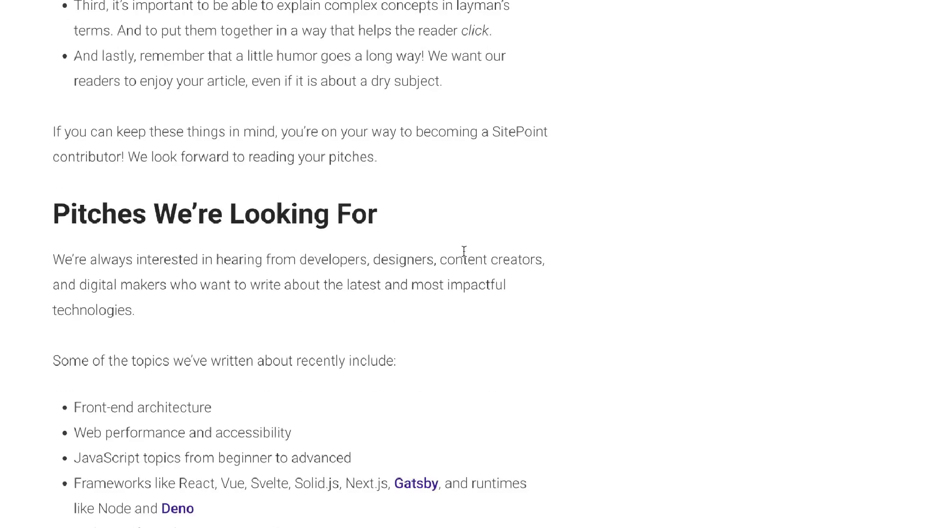
scroll(464, 250, "down", 2)
scroll(464, 250, "down", 5)
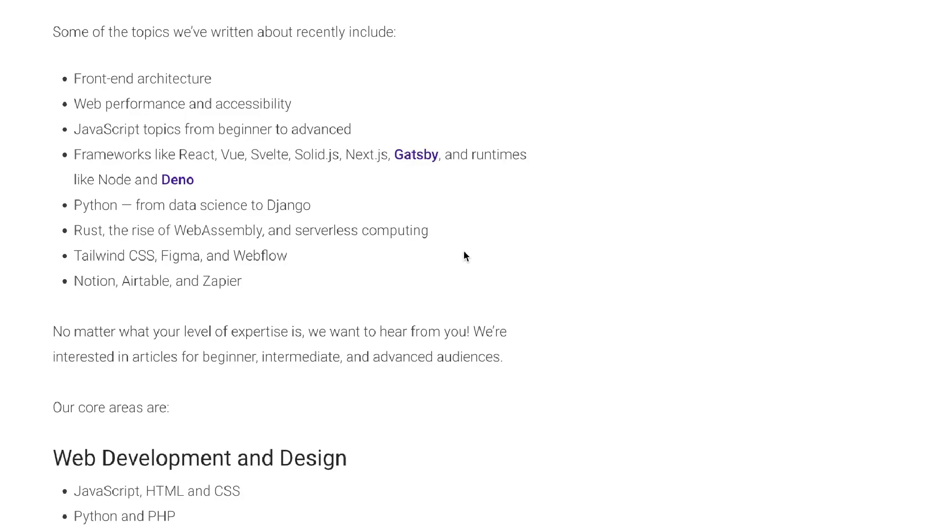
scroll(465, 256, "down", 10)
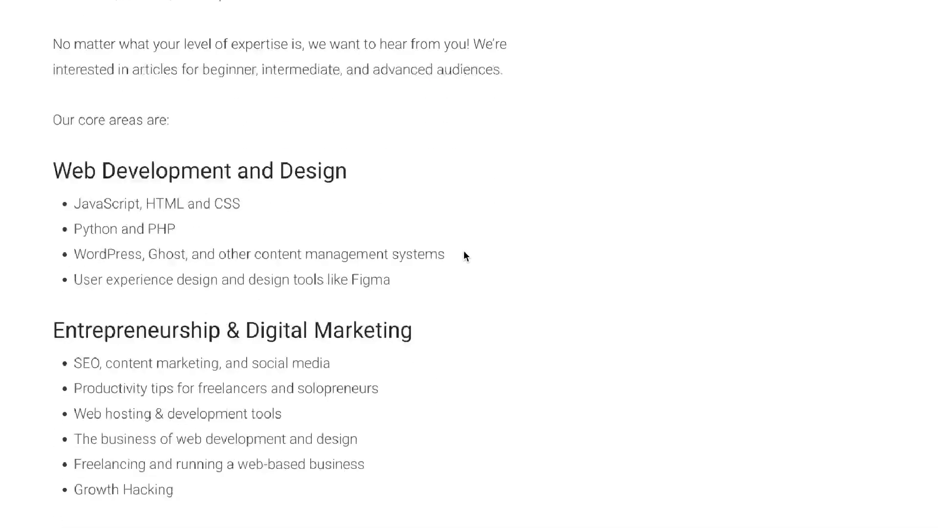
scroll(464, 255, "down", 15)
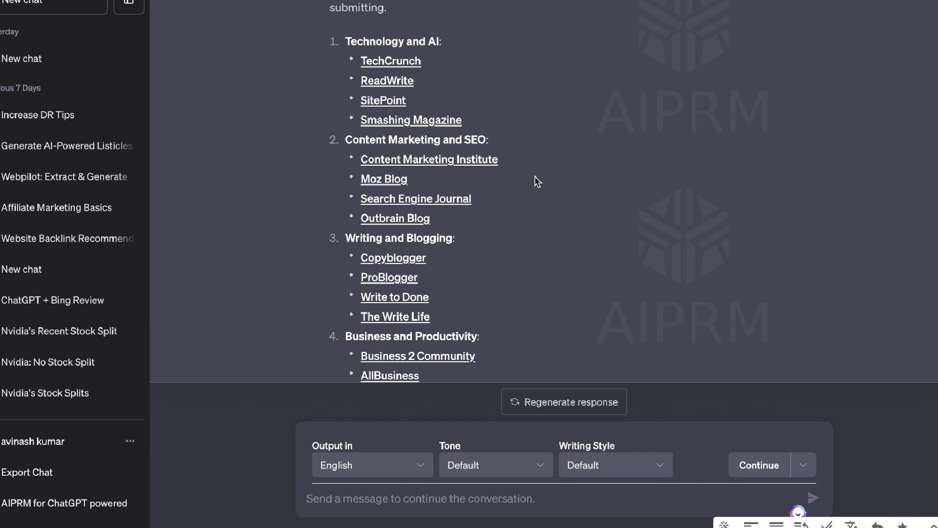
- Dismiss the ahrefs popup and read Search Engine Journal's web-directories article down to Spoke.com
scroll(536, 181, "down", 2)
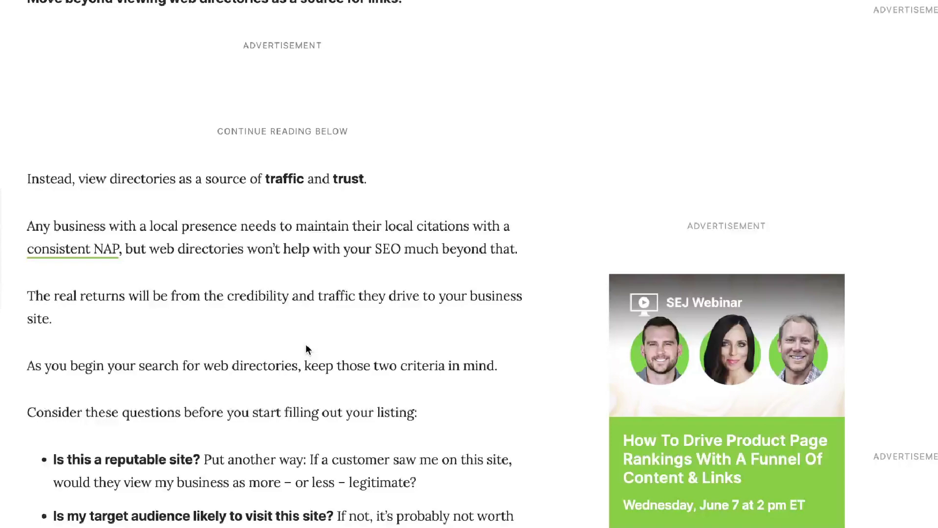
scroll(306, 349, "down", 10)
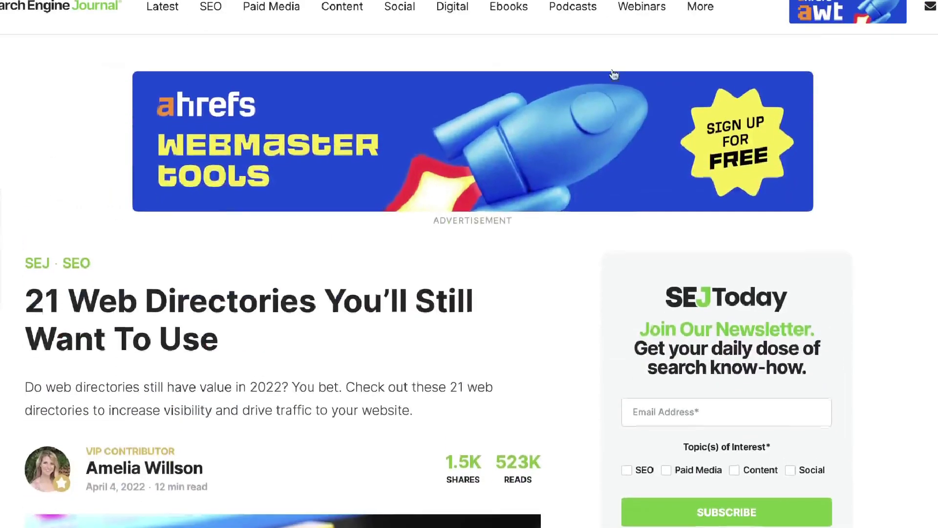
mouse_move(340, 14)
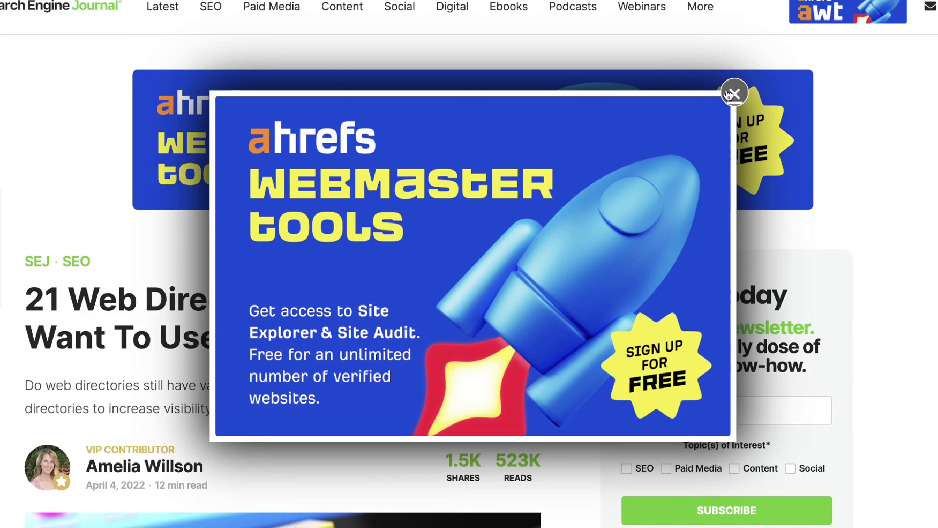
left_click(729, 94)
scroll(744, 120, "down", 20)
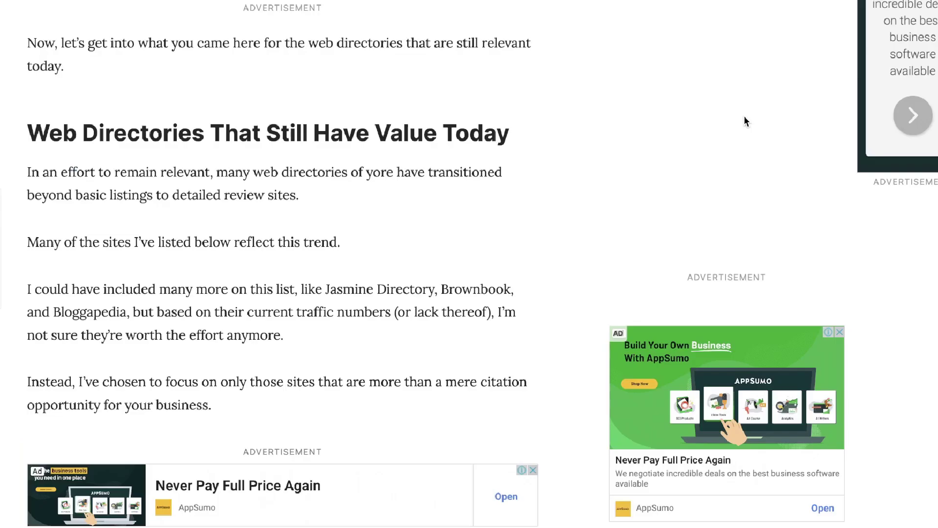
scroll(744, 120, "down", 15)
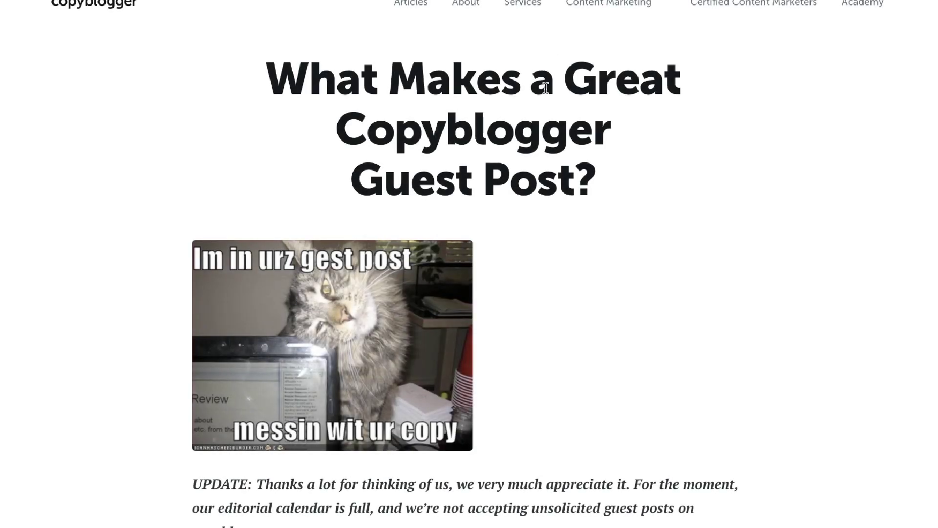
- Dismiss the email signup popup and read Copyblogger's 'What Makes a Great Copyblogger Guest Post?' guidelines
scroll(546, 88, "down", 1)
scroll(547, 127, "up", 1)
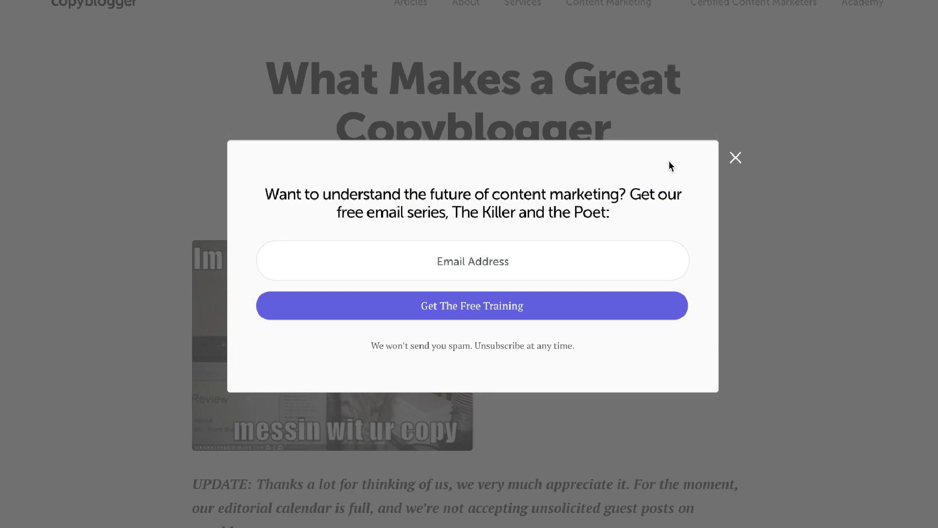
left_click(735, 155)
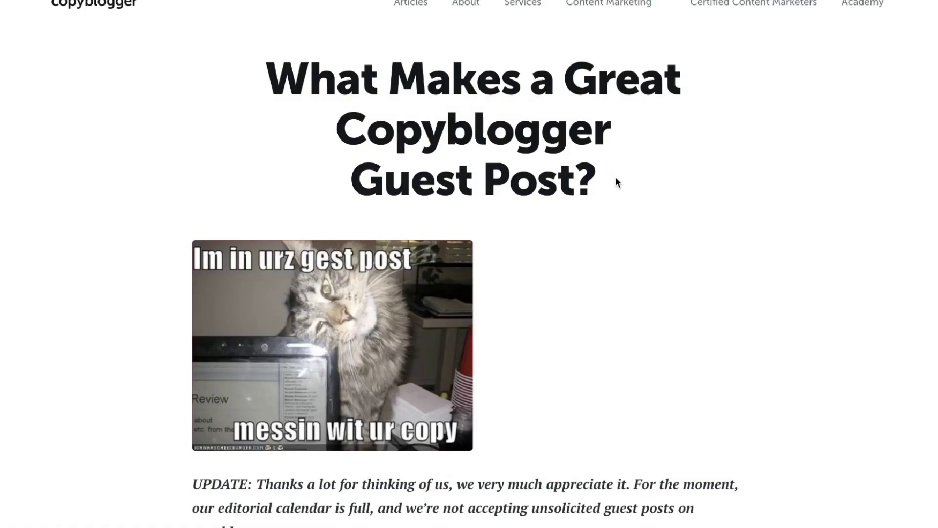
scroll(616, 184, "down", 20)
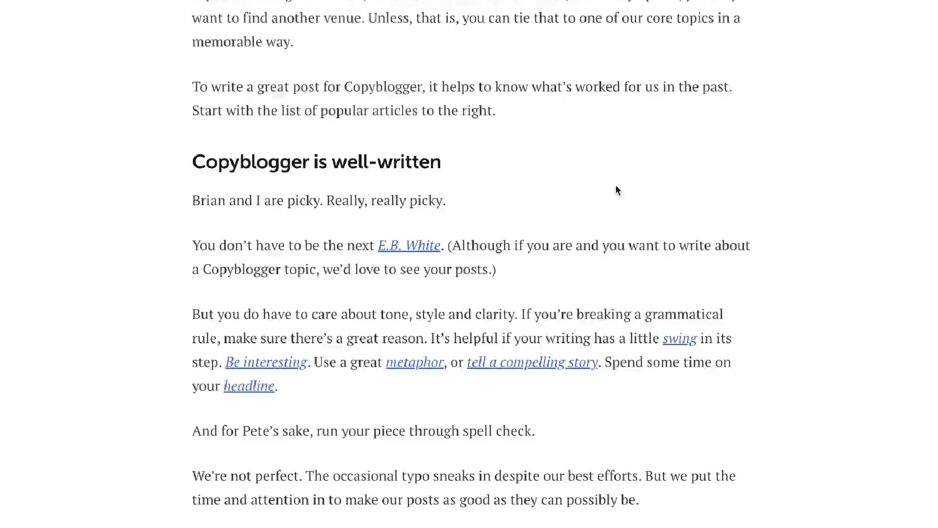
scroll(616, 186, "down", 15)
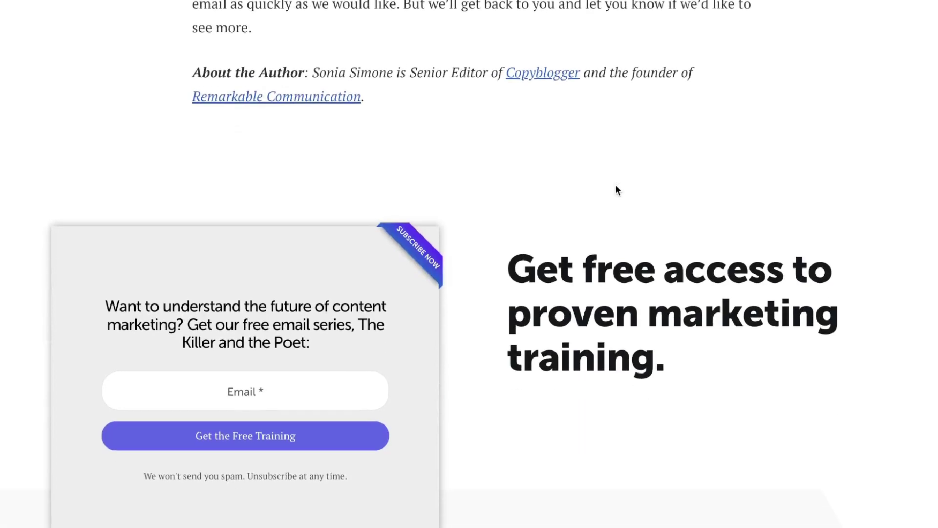
scroll(615, 184, "up", 20)
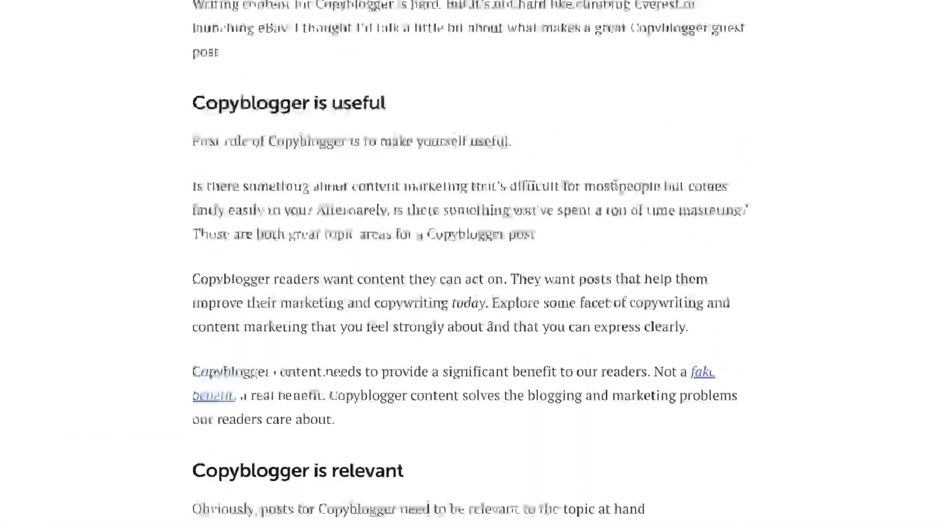
scroll(615, 185, "up", 10)
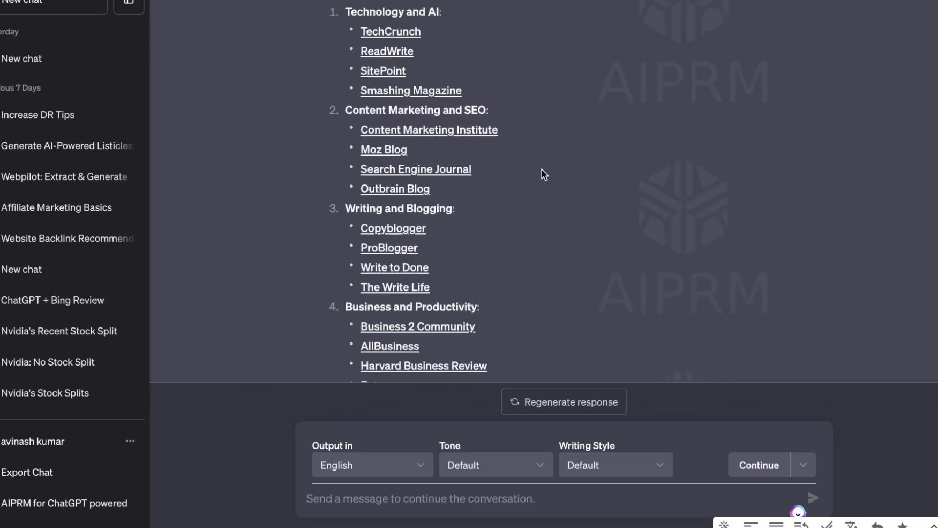
scroll(542, 175, "up", 2)
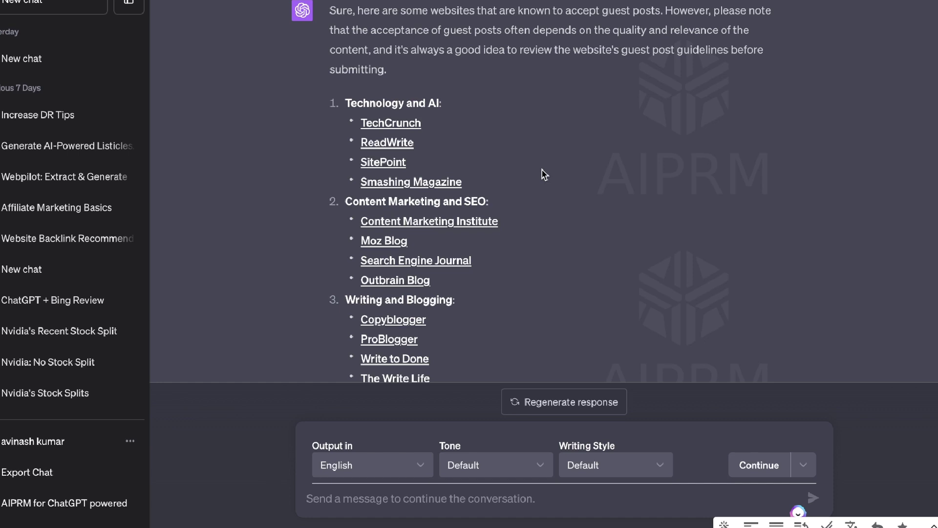
- Review the earlier SitePoint and WordRocket WebPilot replies in the ChatGPT conversation
scroll(547, 161, "down", 10)
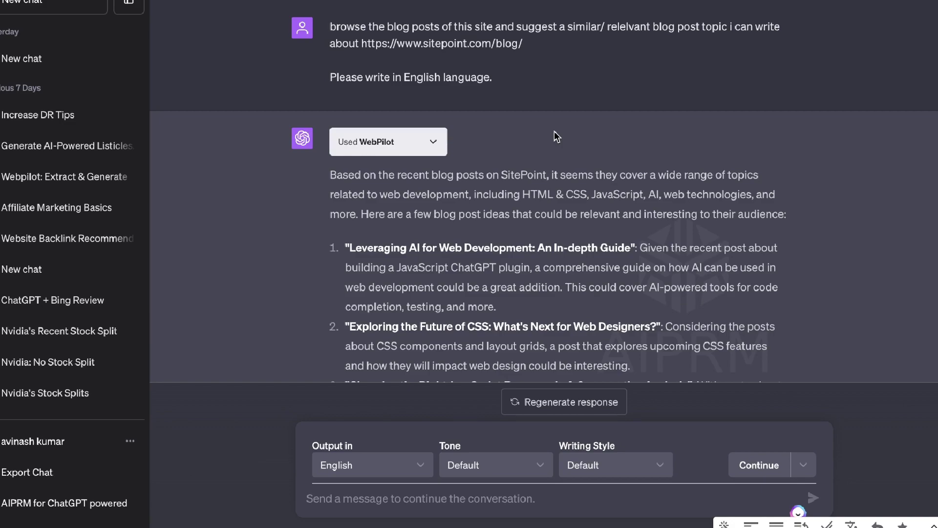
scroll(554, 131, "up", 15)
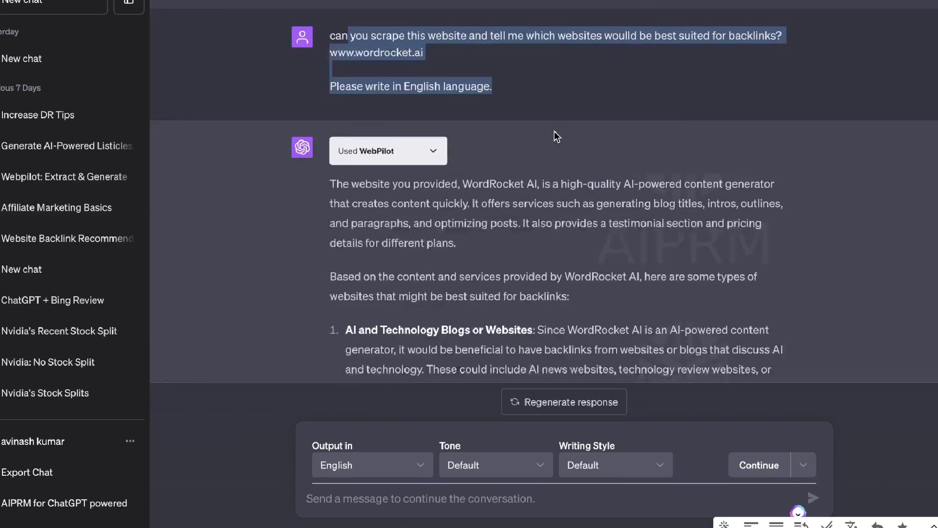
scroll(554, 131, "down", 15)
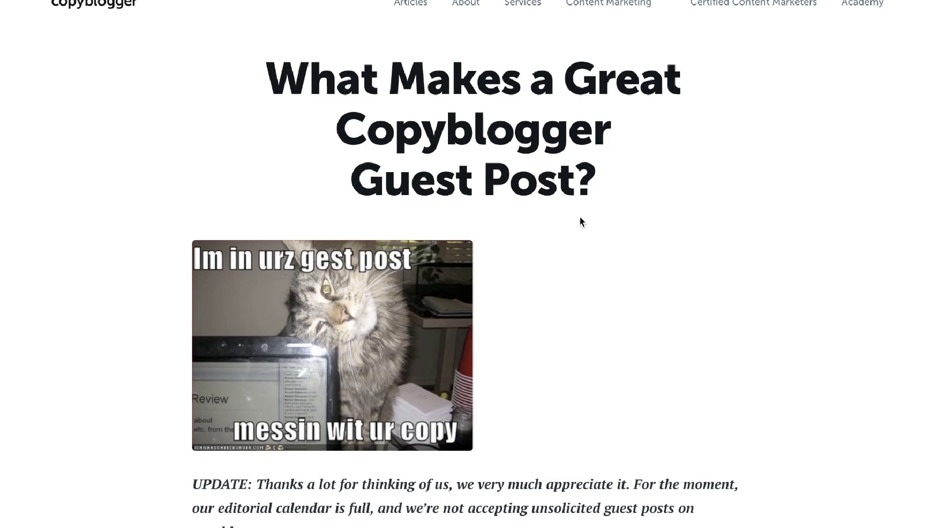
- Select the Copyblogger guest-post article text from its title downward and return to ChatGPT
scroll(579, 217, "down", 15)
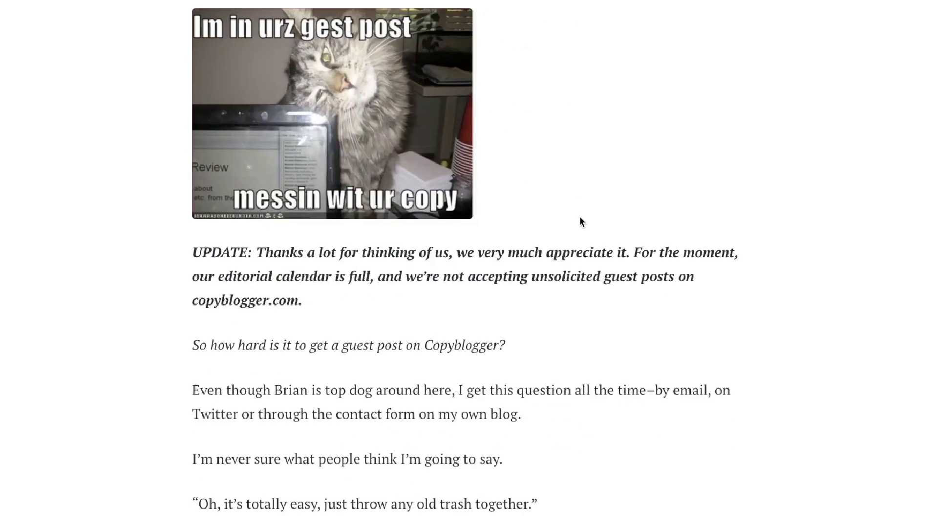
scroll(580, 217, "down", 12)
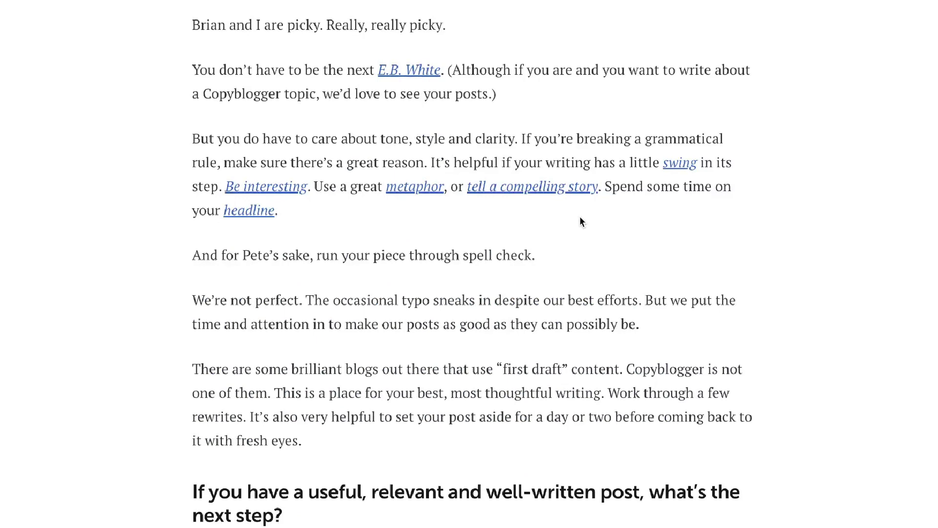
scroll(581, 222, "down", 8)
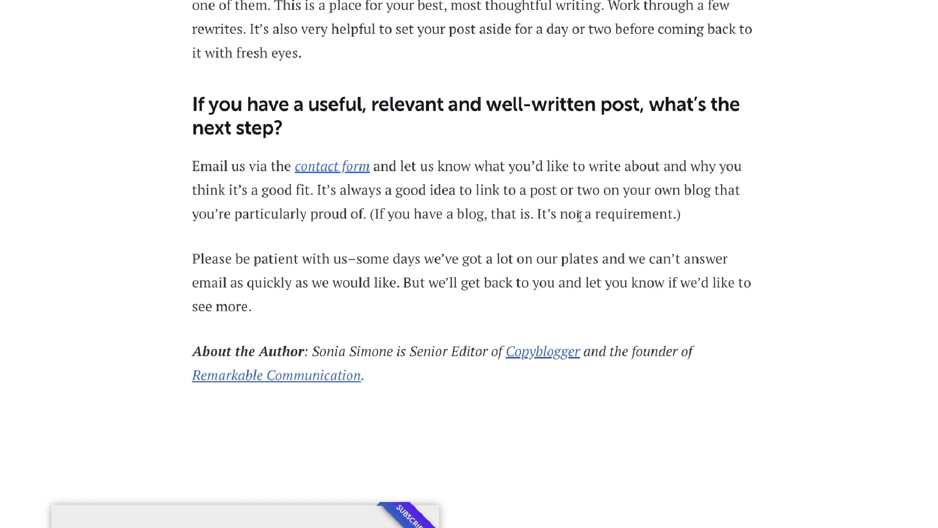
left_click_drag(580, 216, 249, 78)
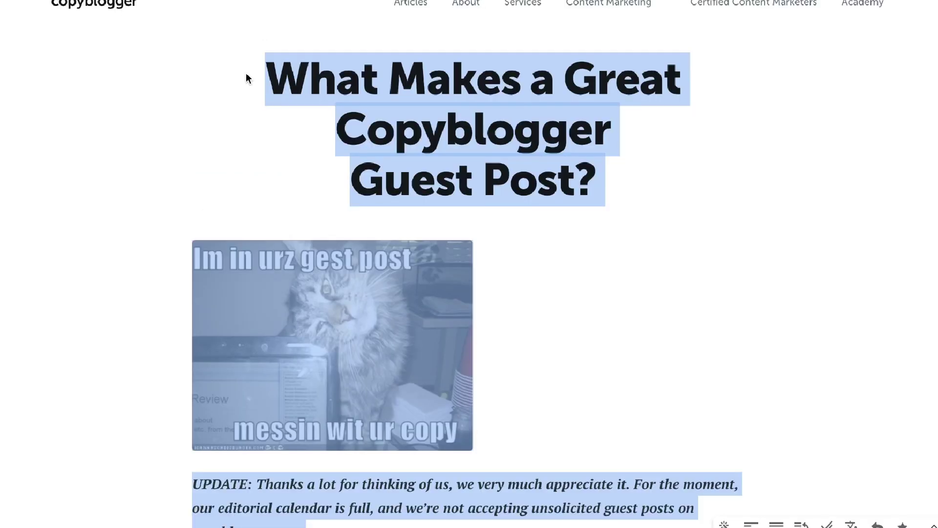
key("ctrl+Tab")
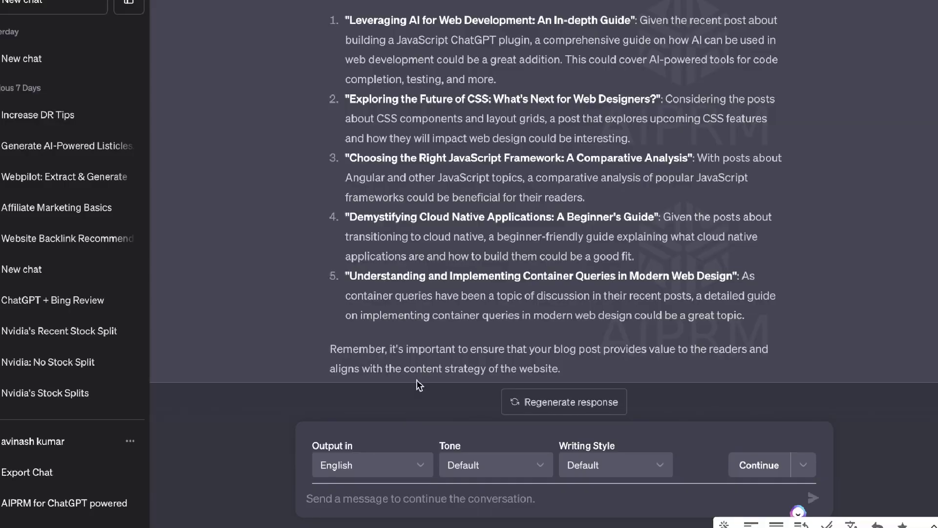
- Paste the Copyblogger article into a new chat and ask to 'summarize how to get a guest post from this site'
left_click(50, 2)
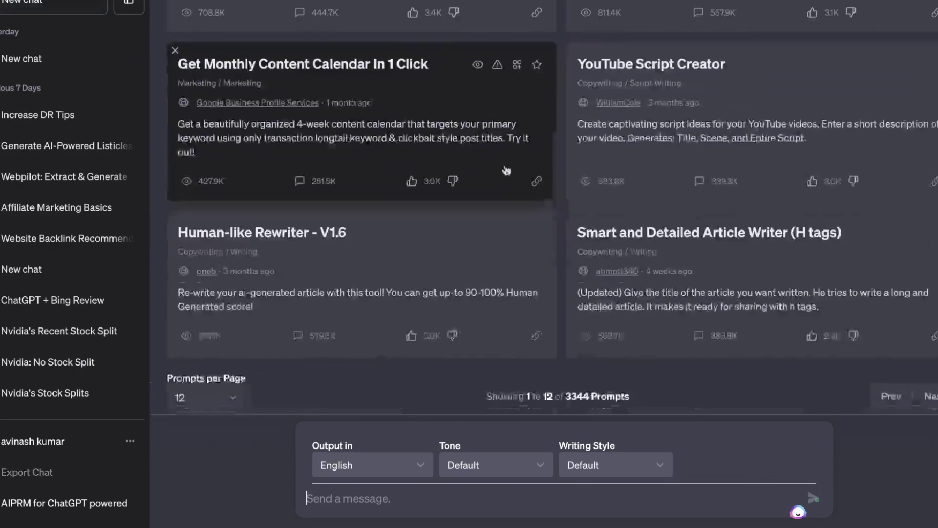
key("ctrl+v")
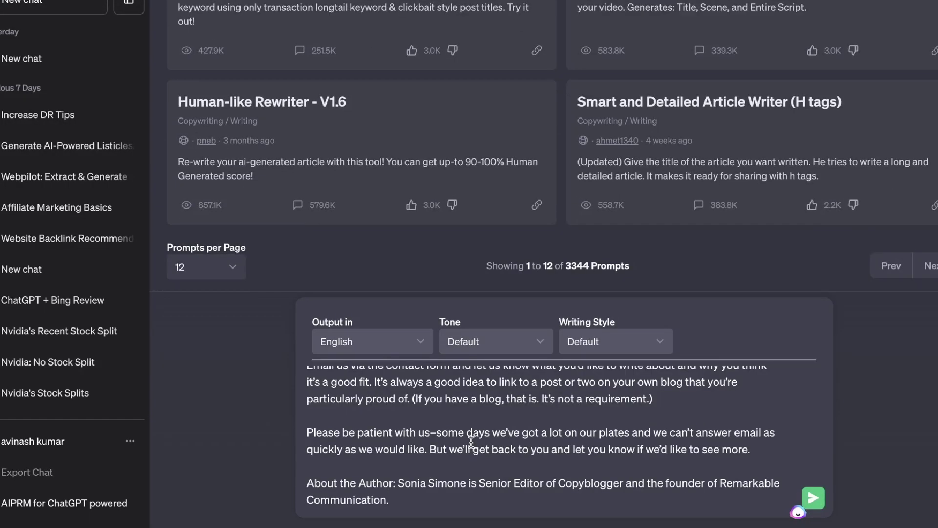
key("shift+Return")
key("shift+Return")
type("su")
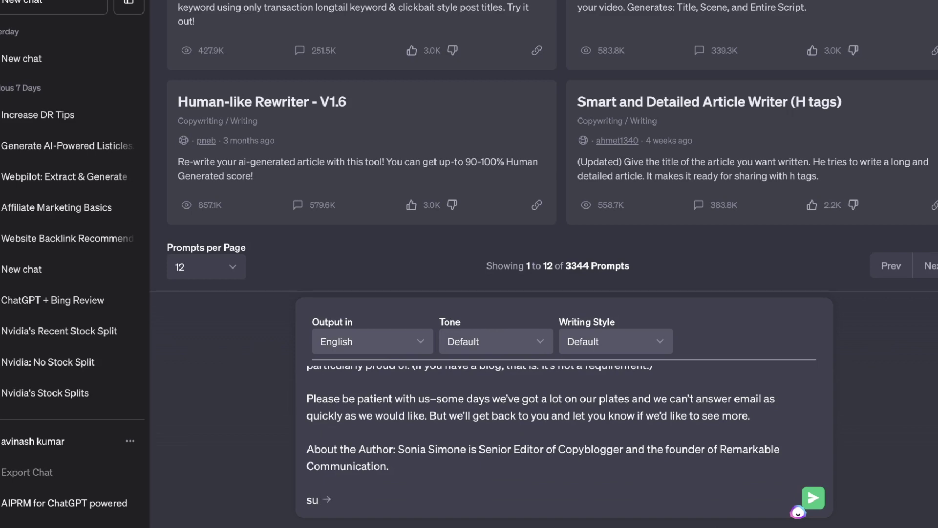
type("mmarize how to get a guest post from this site")
key("Return")
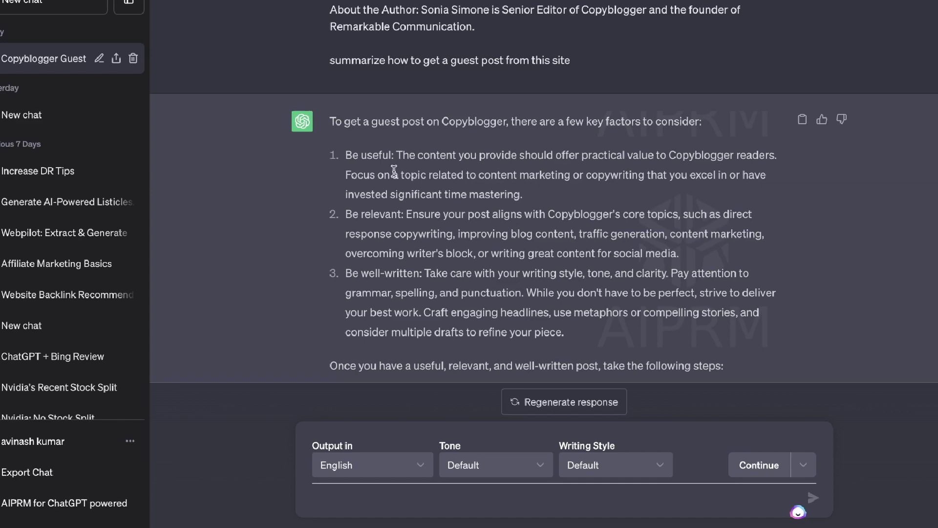
- Read the summary, highlighting the Email step and the closing paragraph on what Copyblogger seeks
scroll(396, 181, "down", 2)
scroll(397, 189, "down", 3)
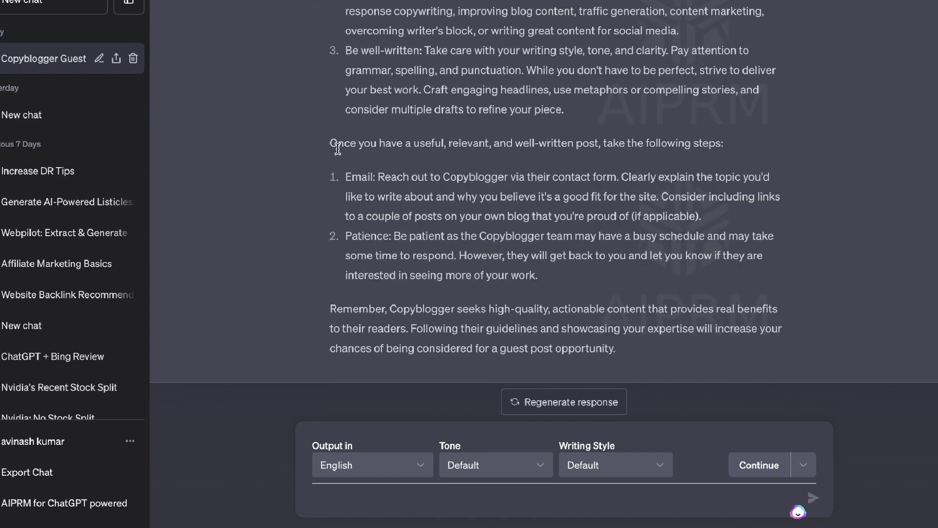
left_click_drag(331, 143, 504, 158)
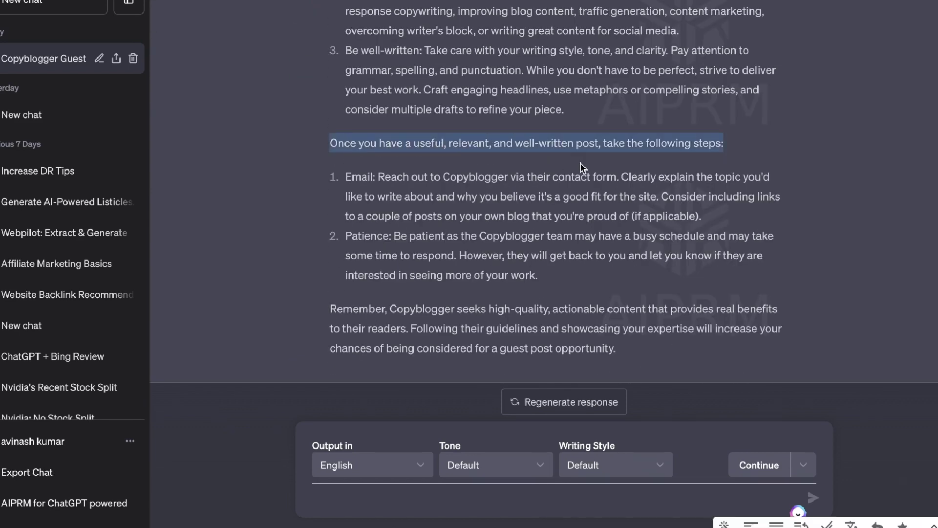
scroll(513, 210, "down", 1)
left_click_drag(379, 166, 555, 179)
left_click(604, 215)
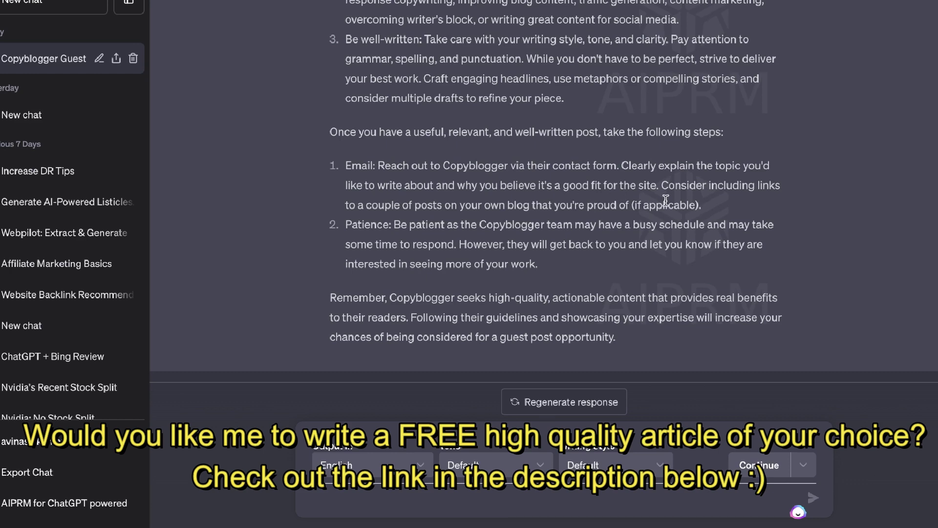
scroll(666, 201, "down", 1)
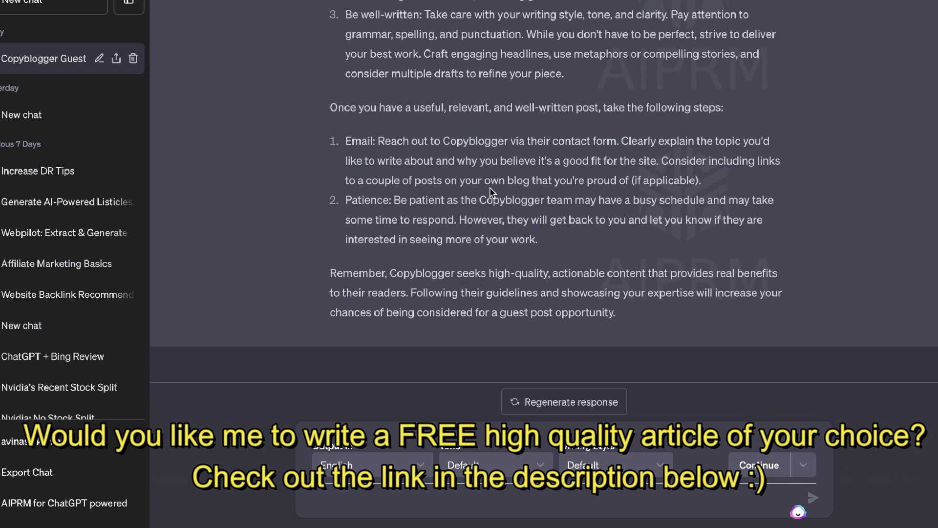
scroll(558, 191, "down", 1)
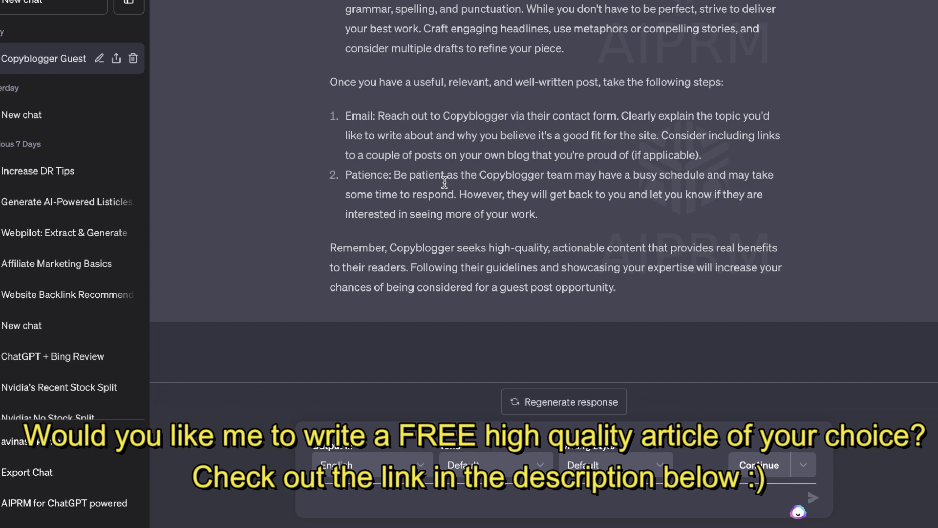
left_click_drag(387, 248, 617, 289)
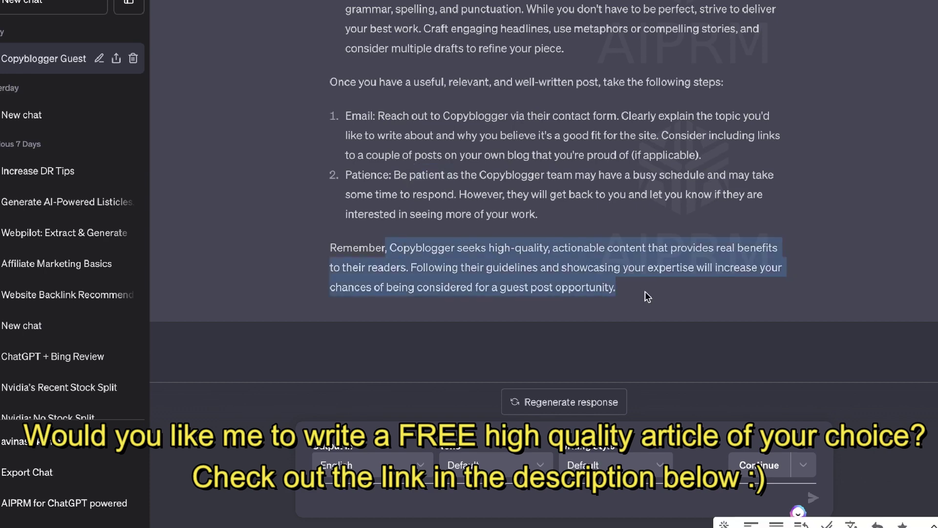
scroll(620, 235, "up", 1)
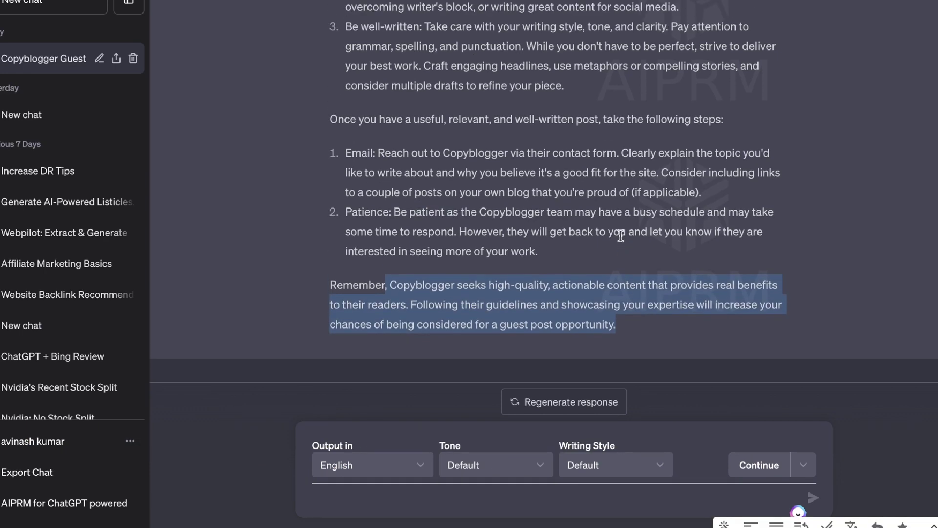
scroll(621, 236, "up", 1)
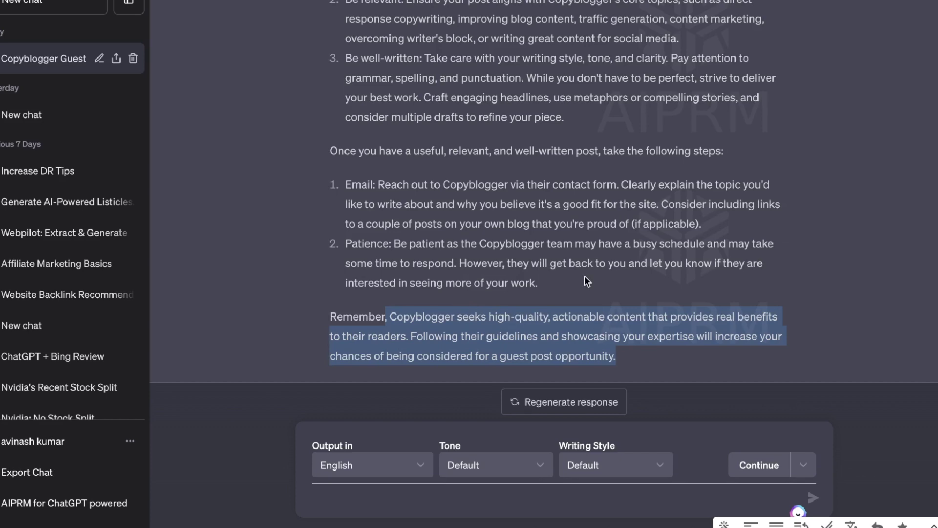
left_click(531, 1)
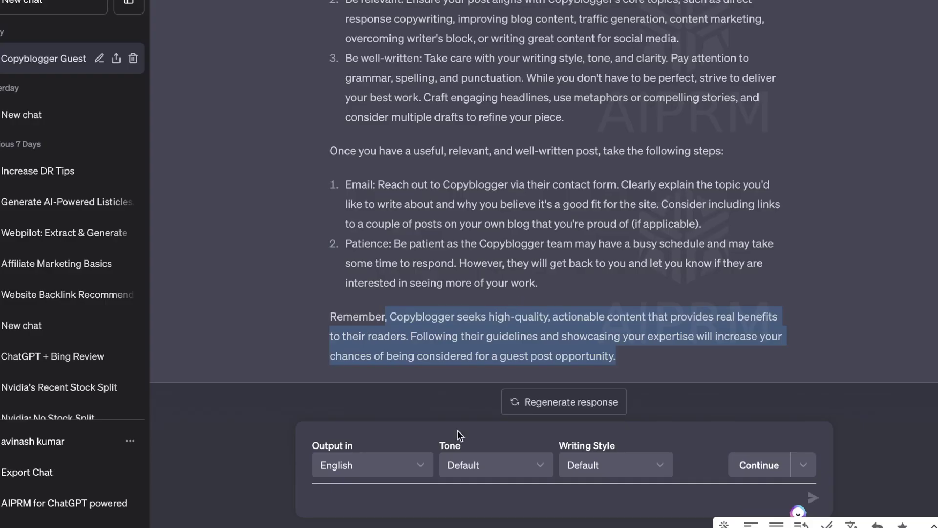
- Send the Copyblogger blog URL with a request for related high-quality blog post topics
left_click(401, 500)
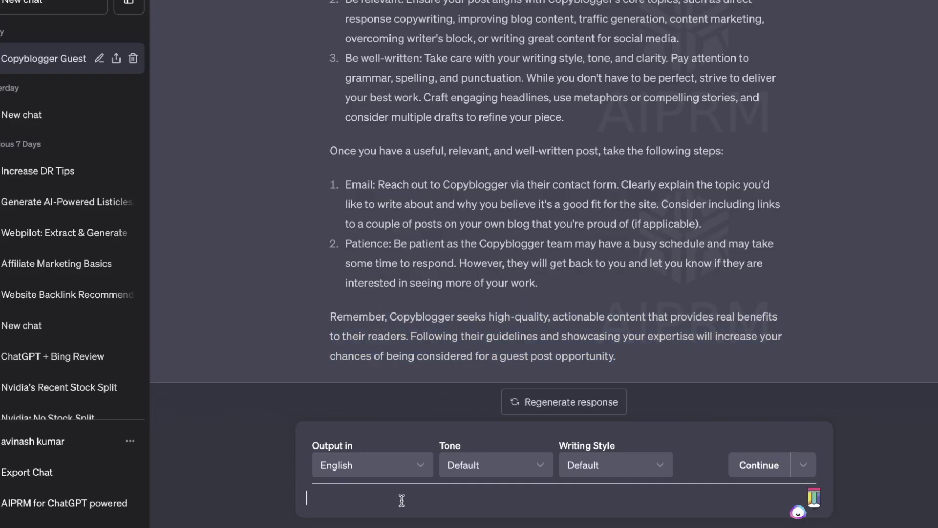
type("https://copyblogger.com/blog/")
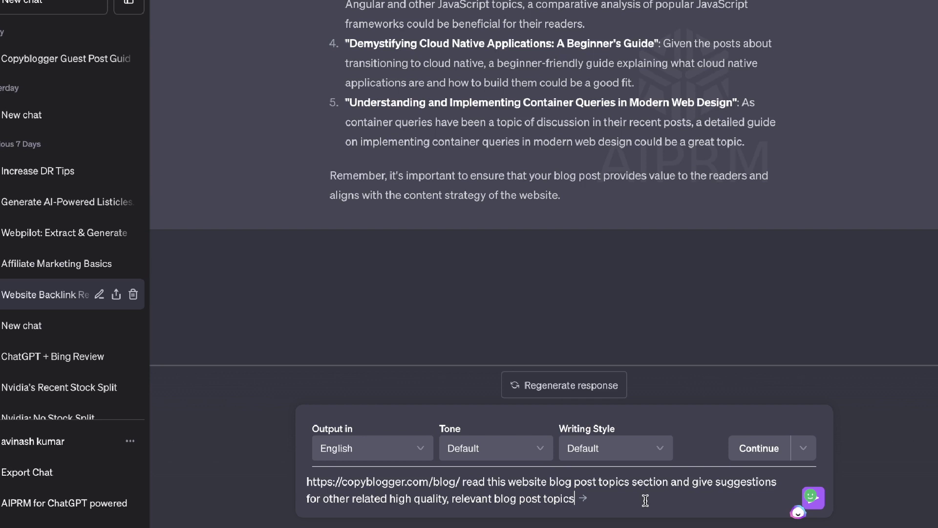
key("Return")
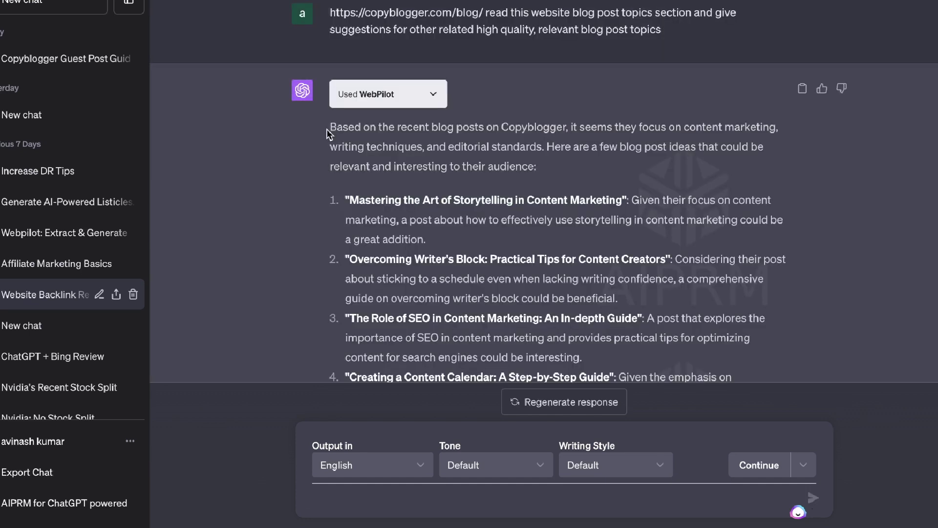
left_click_drag(330, 128, 529, 160)
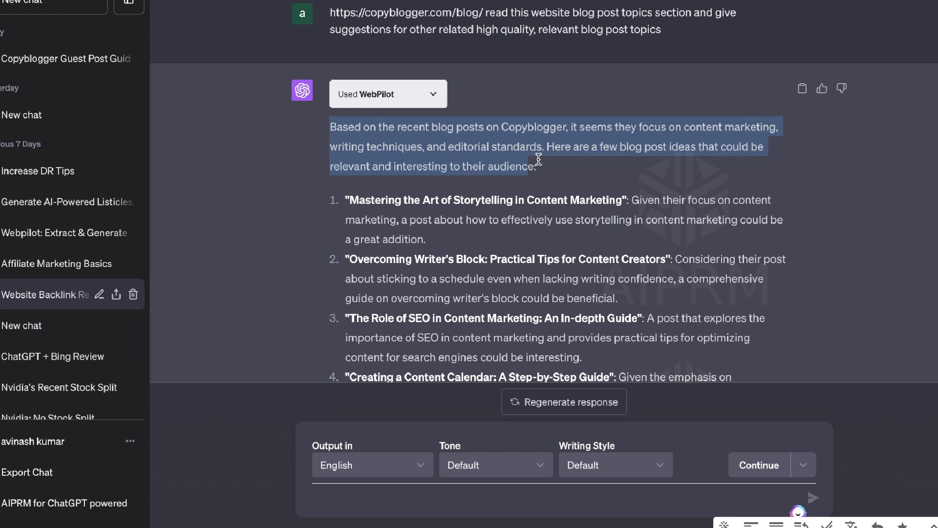
scroll(565, 166, "down", 1)
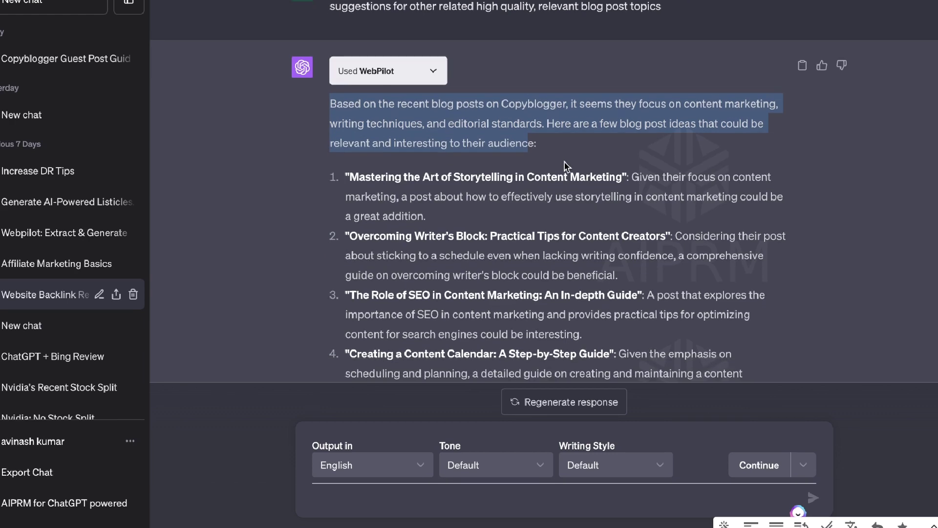
scroll(565, 166, "down", 3)
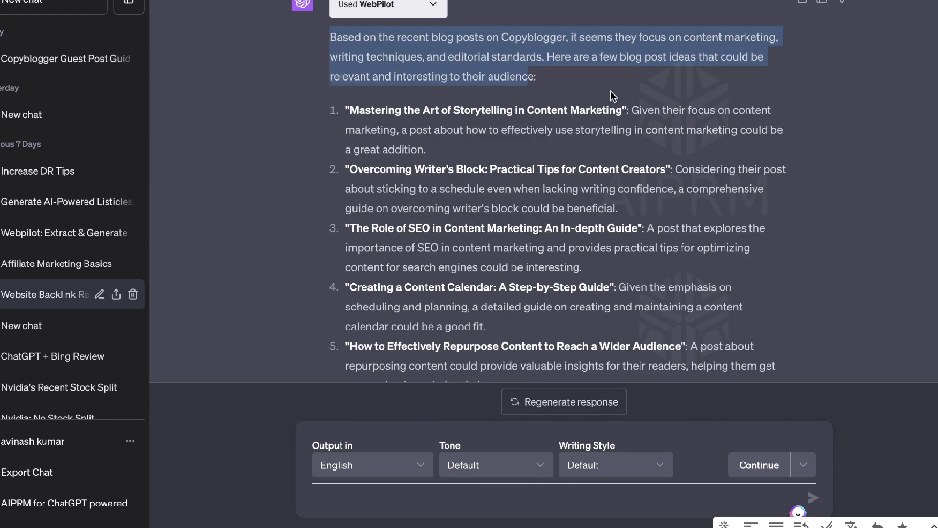
left_click(594, 82)
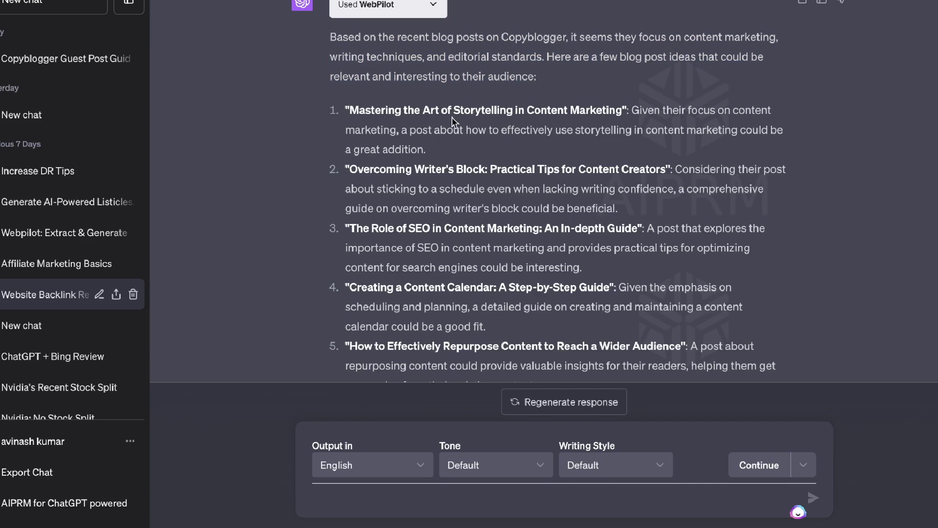
scroll(564, 133, "down", 1)
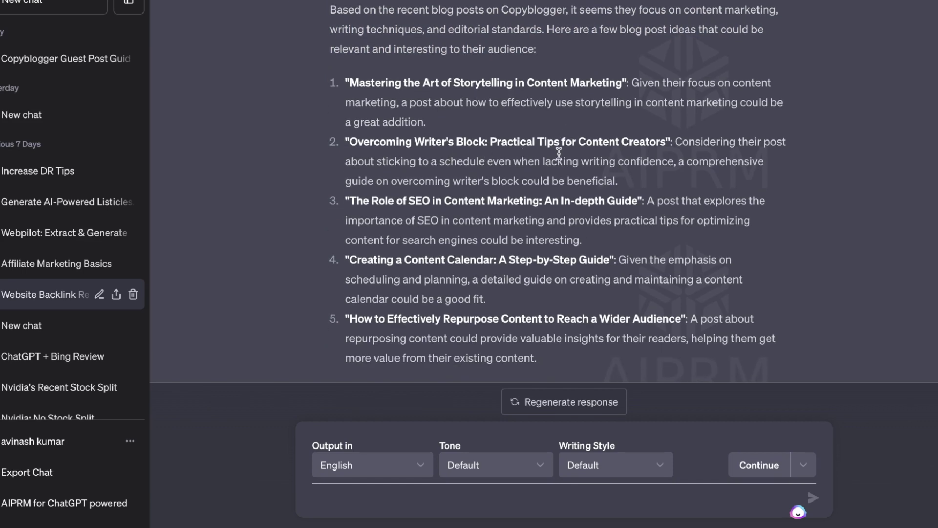
scroll(559, 153, "down", 1)
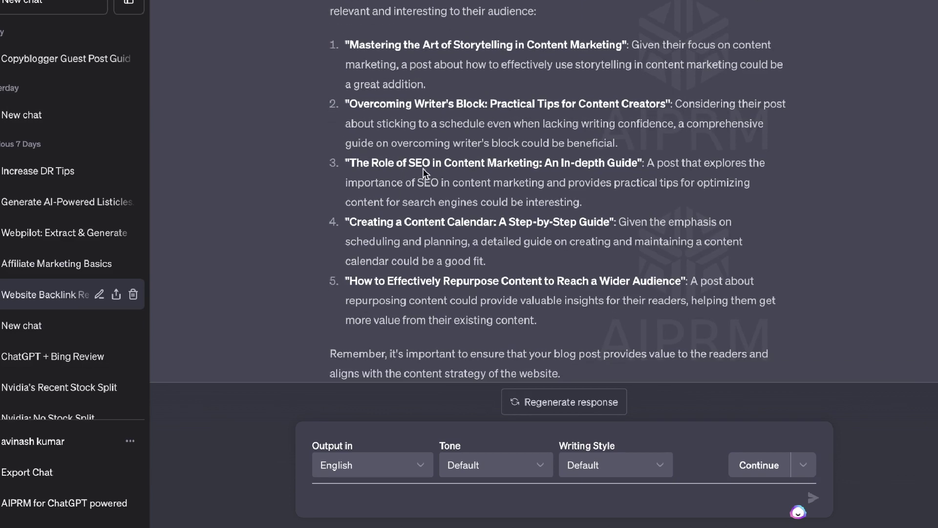
scroll(512, 178, "down", 1)
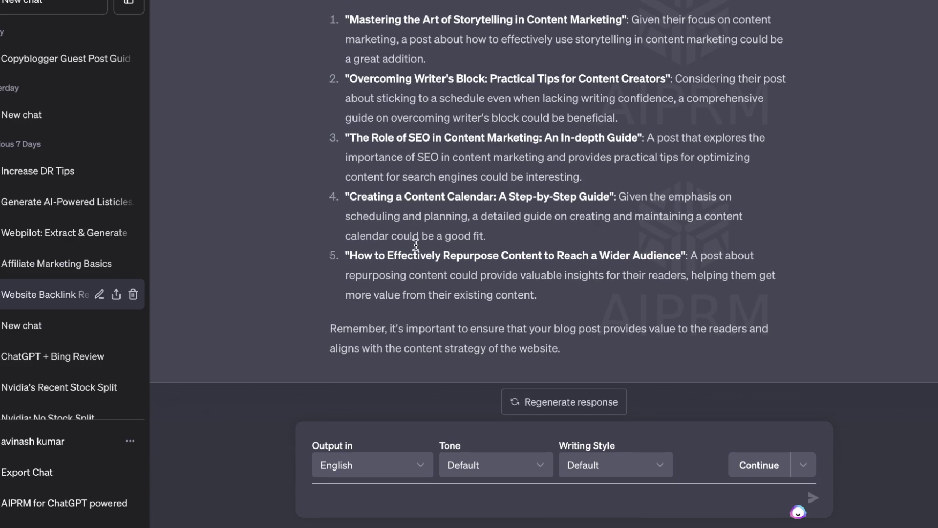
scroll(498, 228, "down", 1)
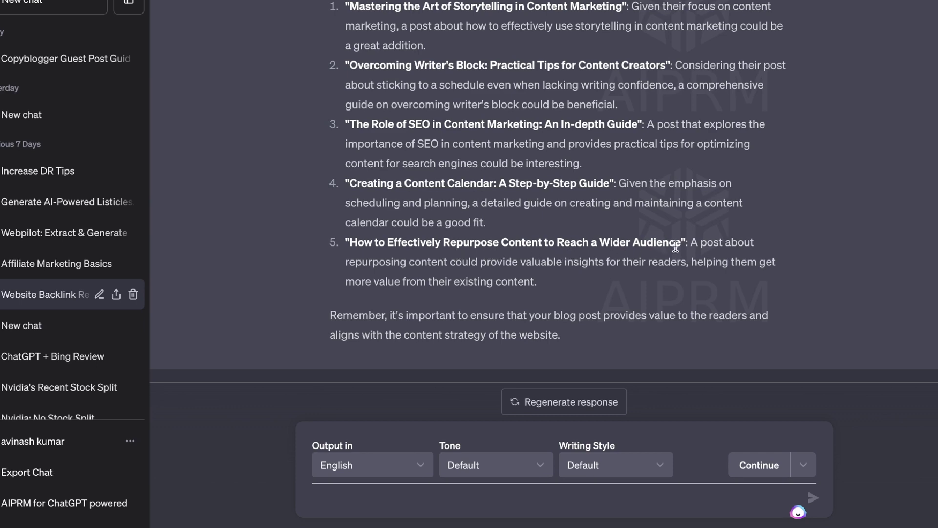
scroll(635, 225, "up", 10)
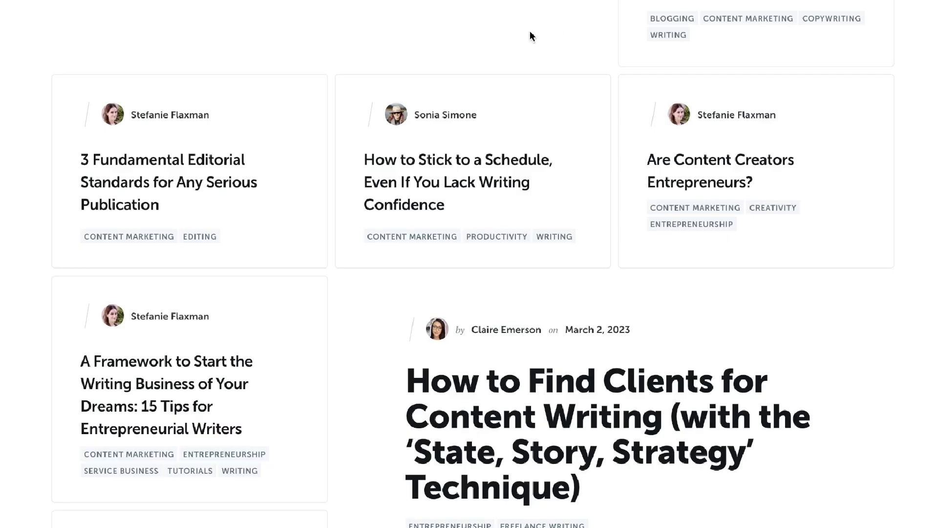
scroll(530, 32, "up", 8)
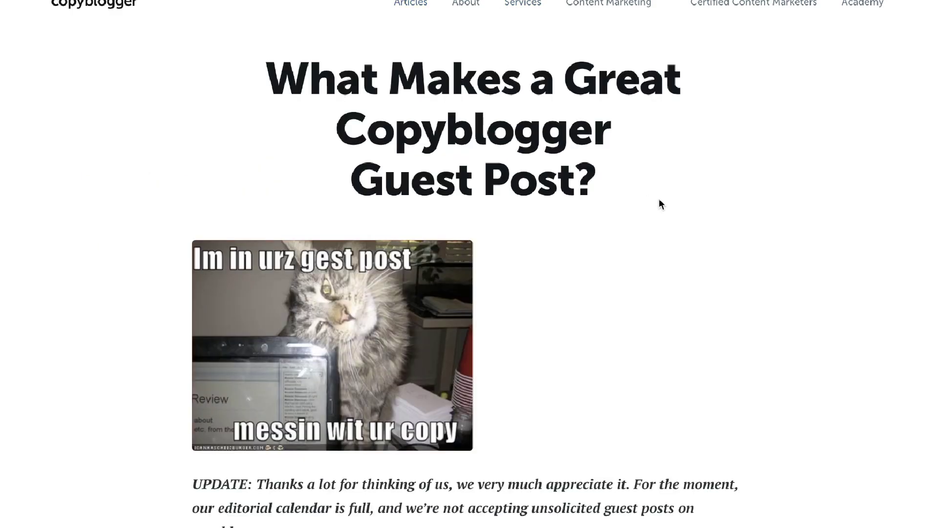
scroll(660, 202, "down", 20)
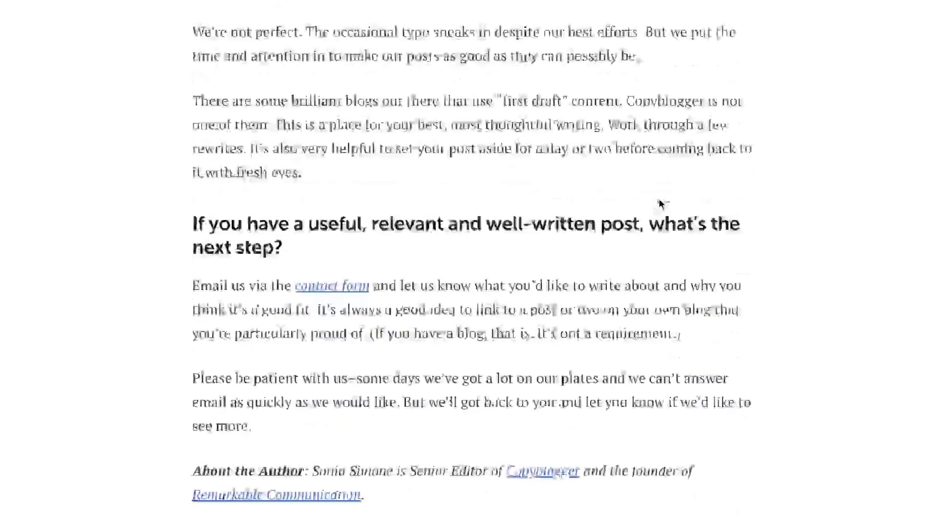
scroll(659, 244, "down", 5)
scroll(660, 244, "up", 20)
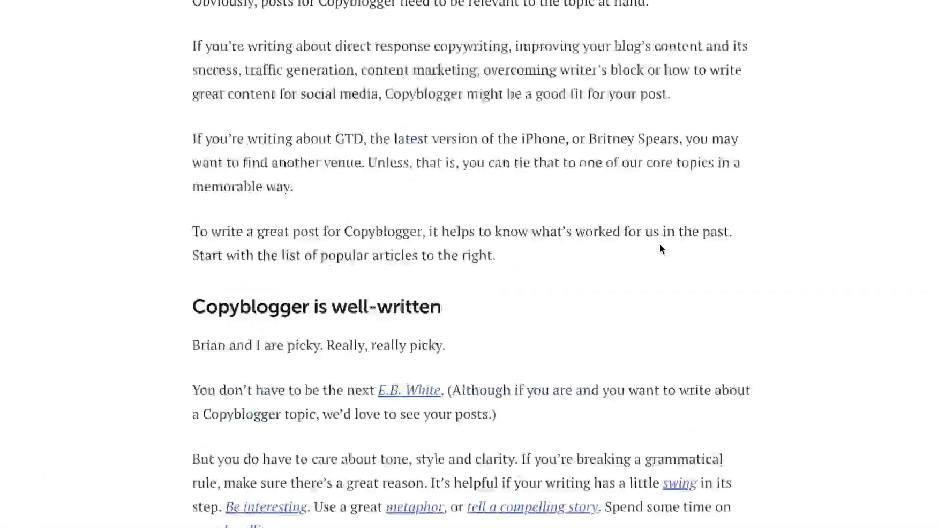
scroll(660, 243, "up", 3)
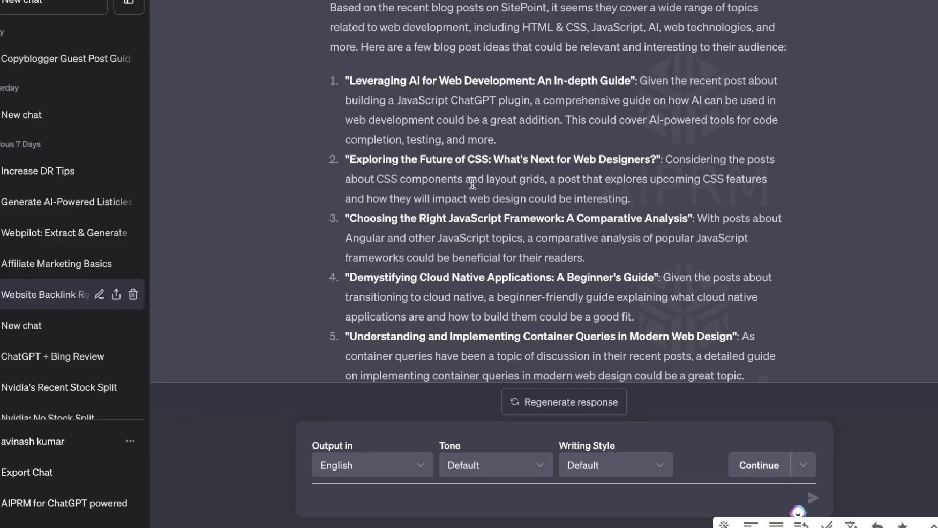
scroll(563, 167, "up", 1)
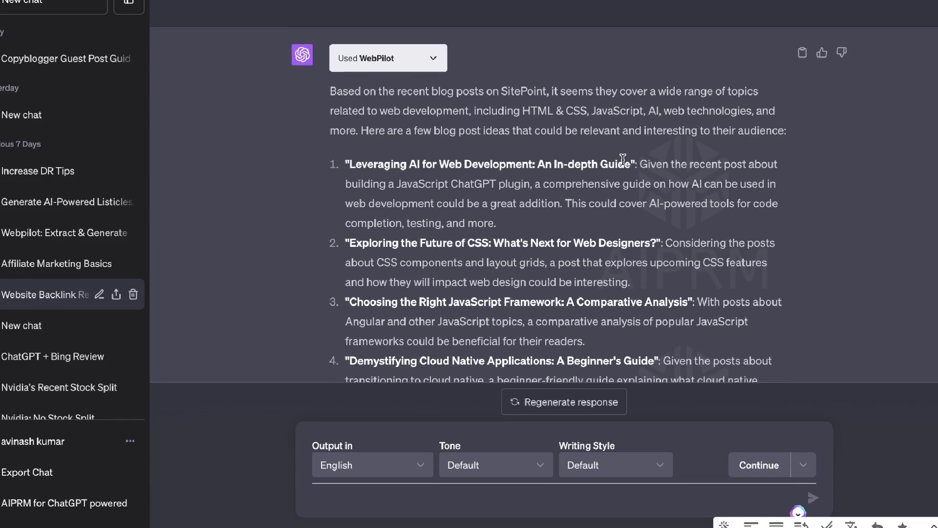
left_click_drag(637, 164, 785, 229)
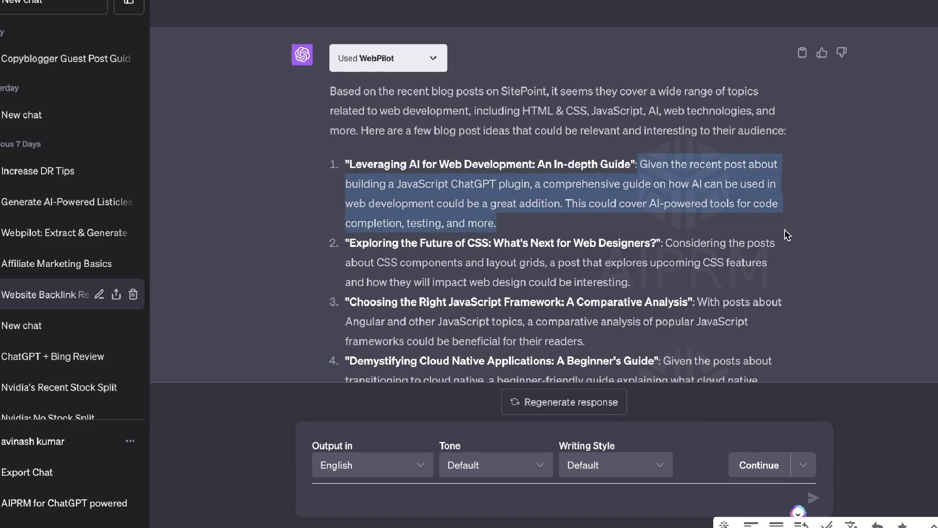
scroll(785, 229, "down", 8)
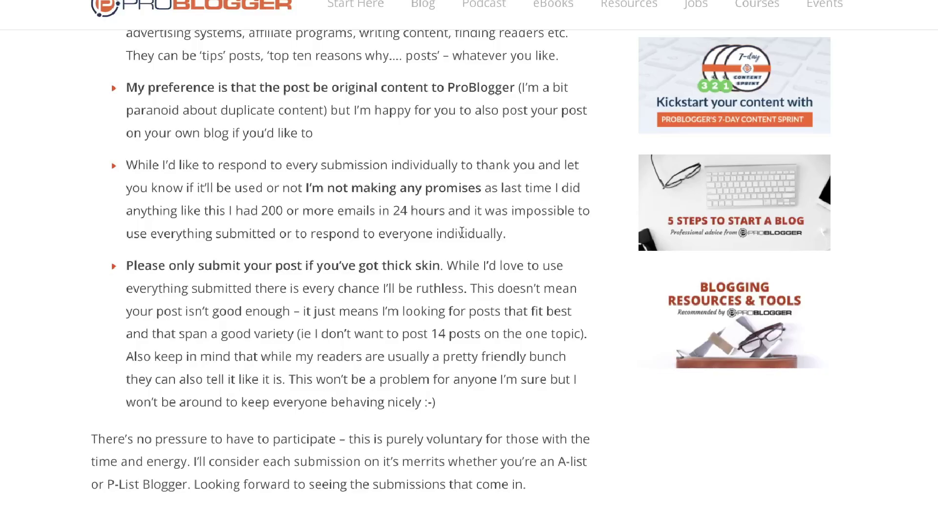
- Select the ProBlogger Summer Series article text, from its closing paragraph up through the submission rules
scroll(462, 232, "up", 3)
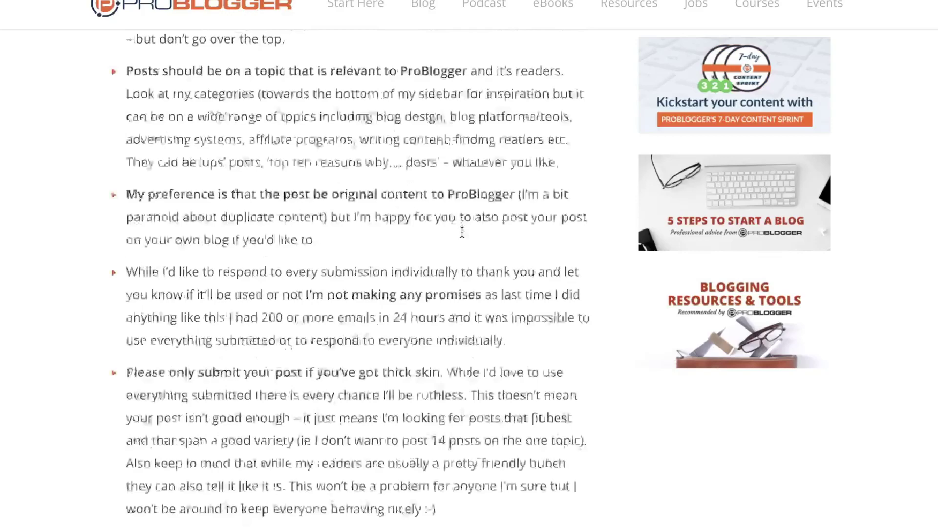
scroll(461, 232, "up", 7)
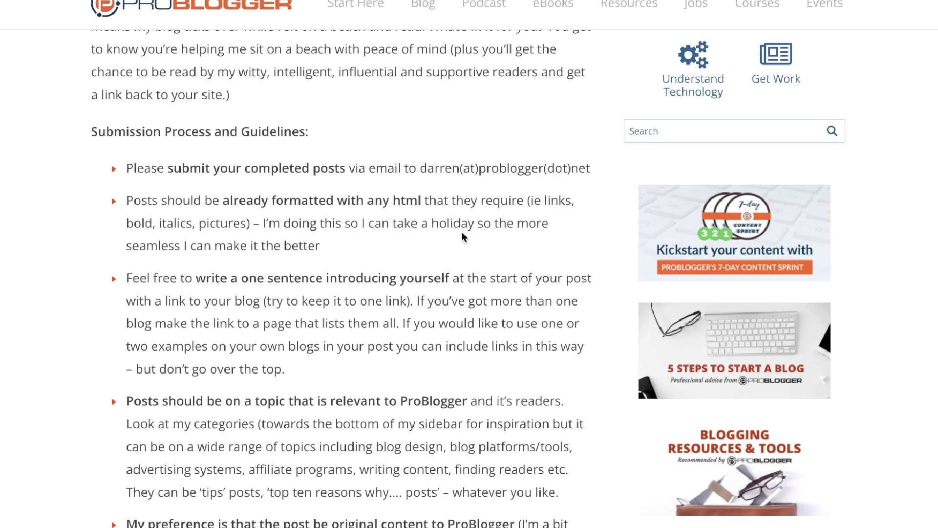
scroll(463, 237, "down", 14)
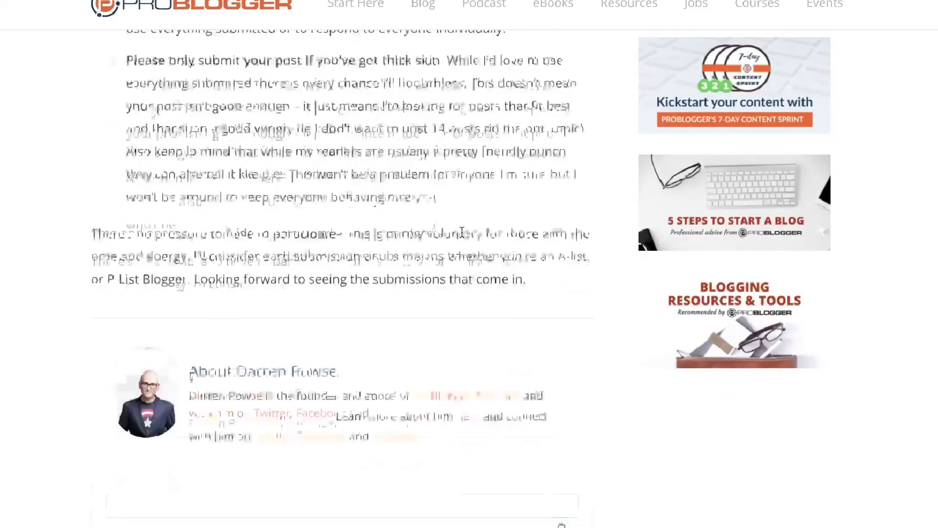
left_click_drag(536, 256, 88, 186)
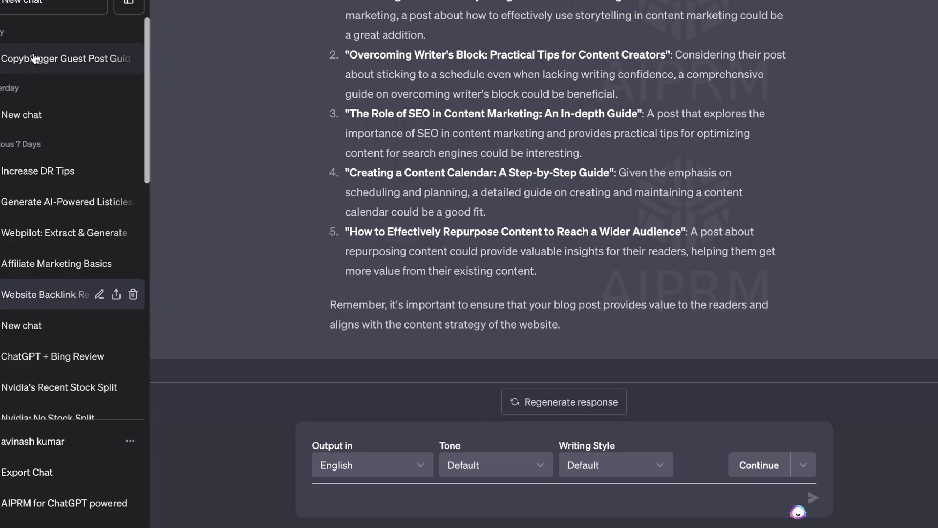
- Open the Copyblogger Guest Post chat and review its eight-point ProBlogger Summer Series summary
left_click(34, 58)
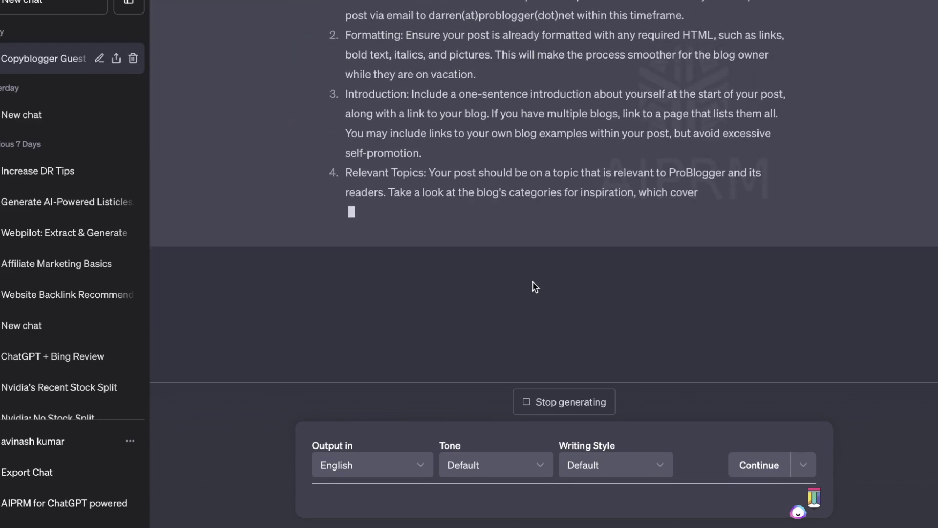
scroll(533, 282, "up", 1)
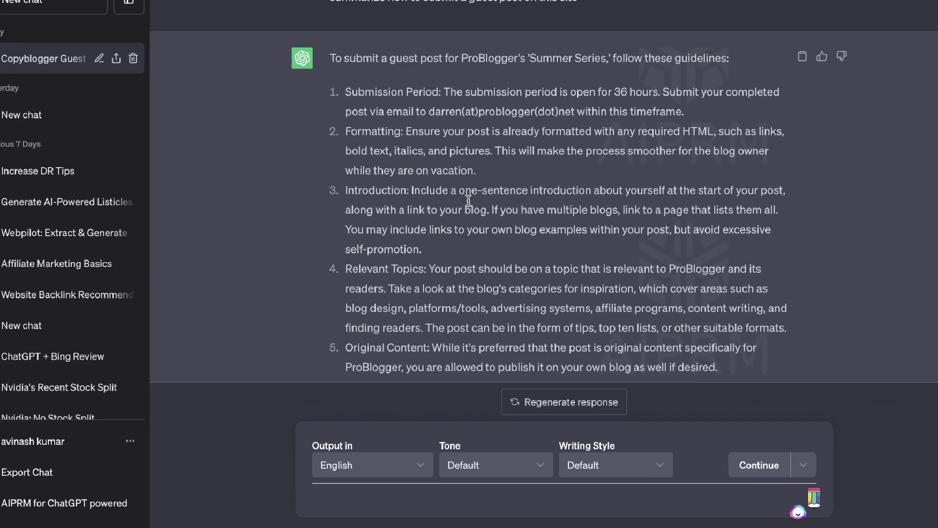
scroll(468, 200, "down", 1)
scroll(484, 196, "down", 1)
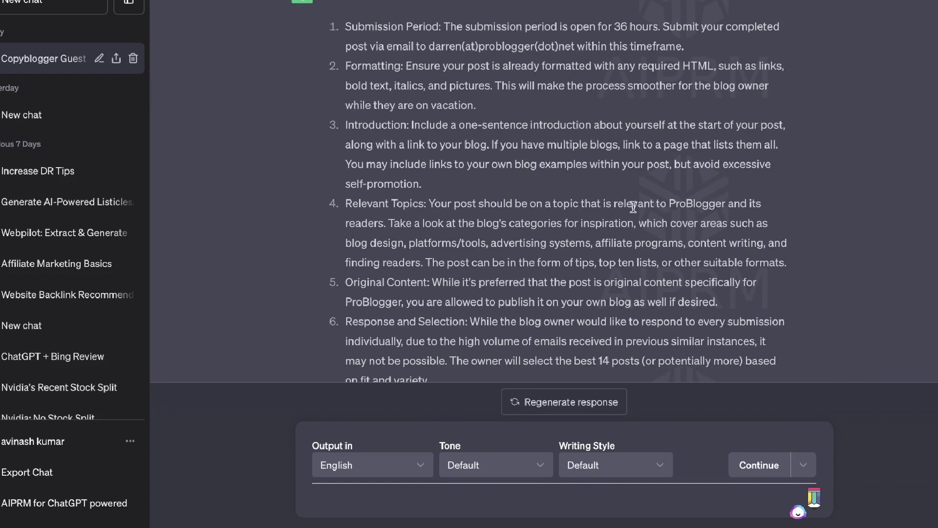
scroll(702, 208, "down", 2)
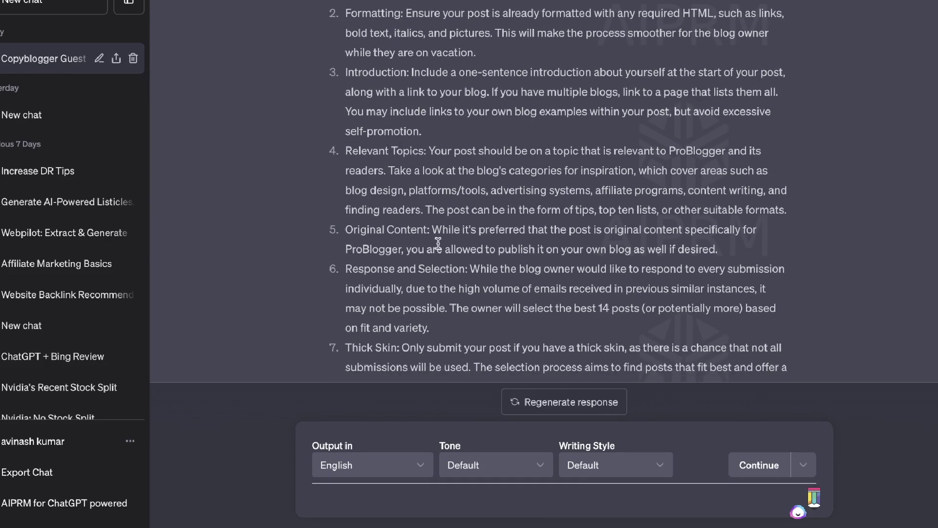
scroll(475, 264, "down", 2)
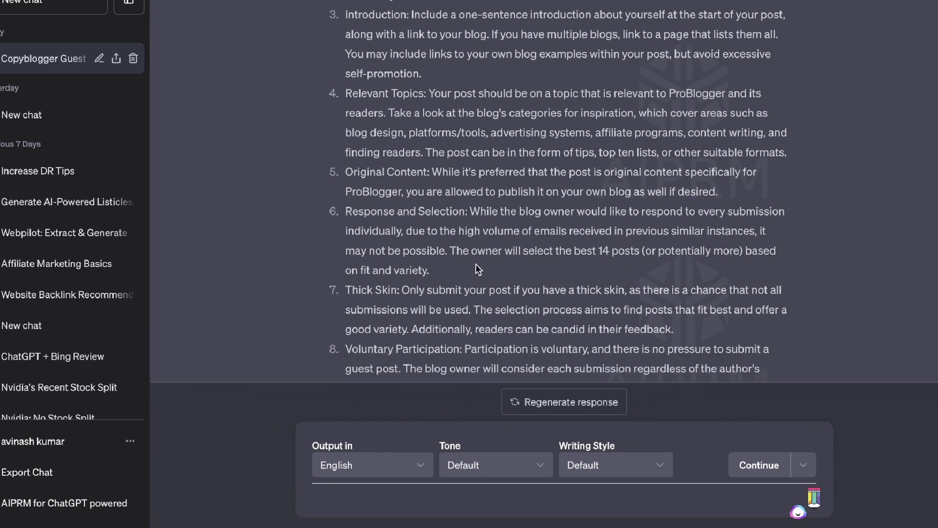
scroll(476, 264, "down", 1)
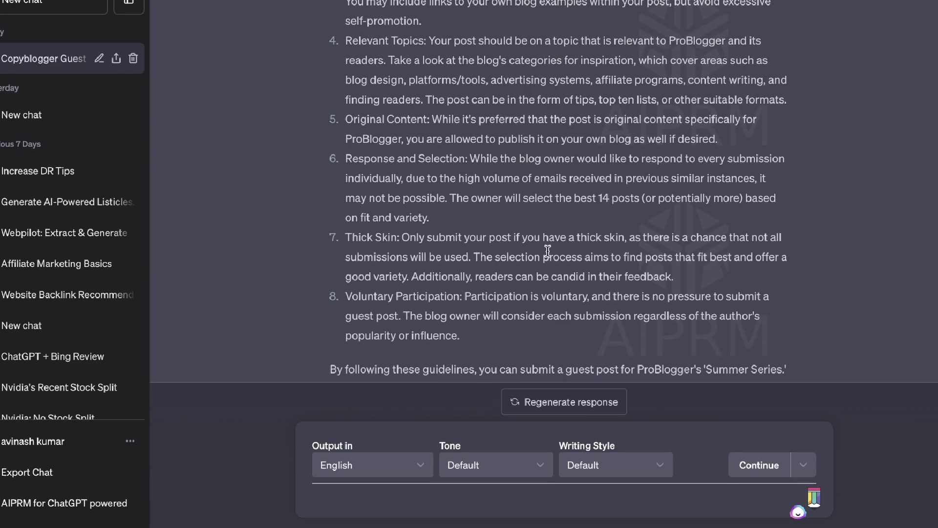
scroll(603, 249, "down", 1)
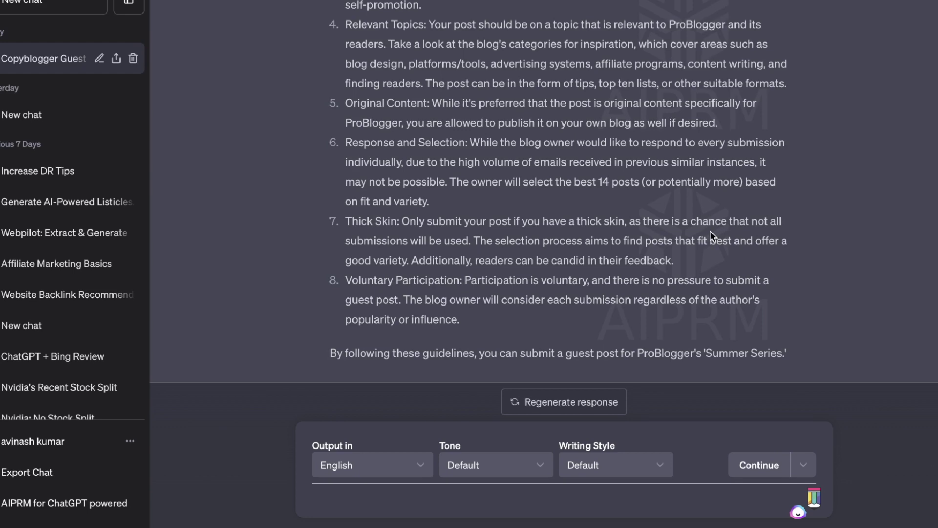
scroll(711, 231, "down", 1)
scroll(496, 264, "up", 9)
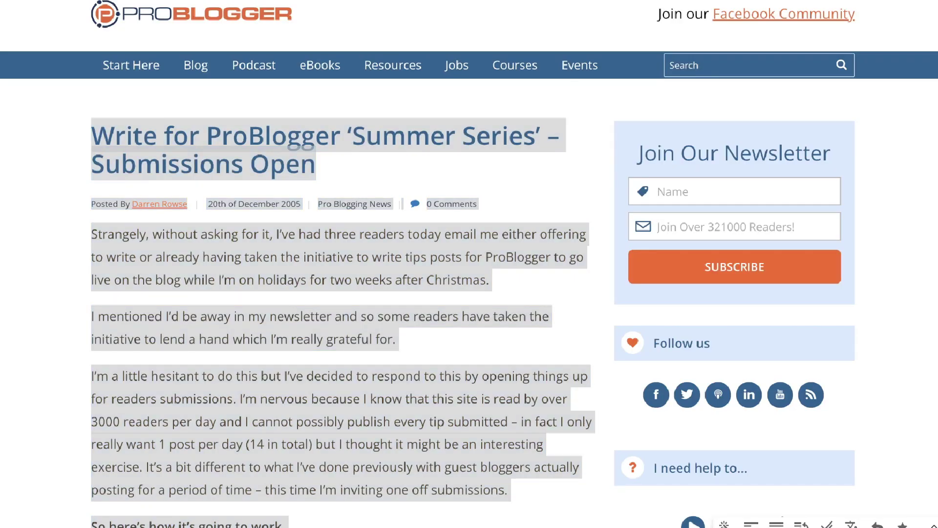
- Open ProBlogger's blog page, then send its URL with the related-topics request to ChatGPT
left_click(196, 65)
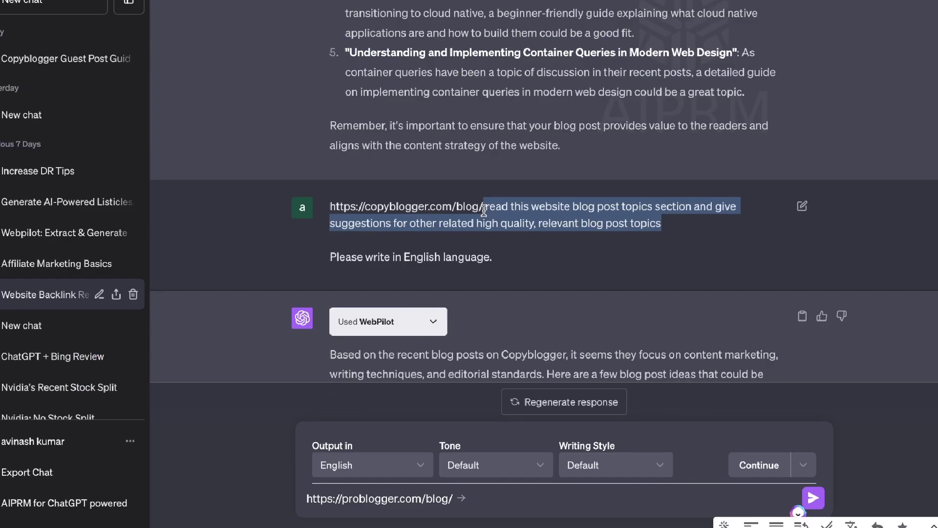
left_click(507, 491)
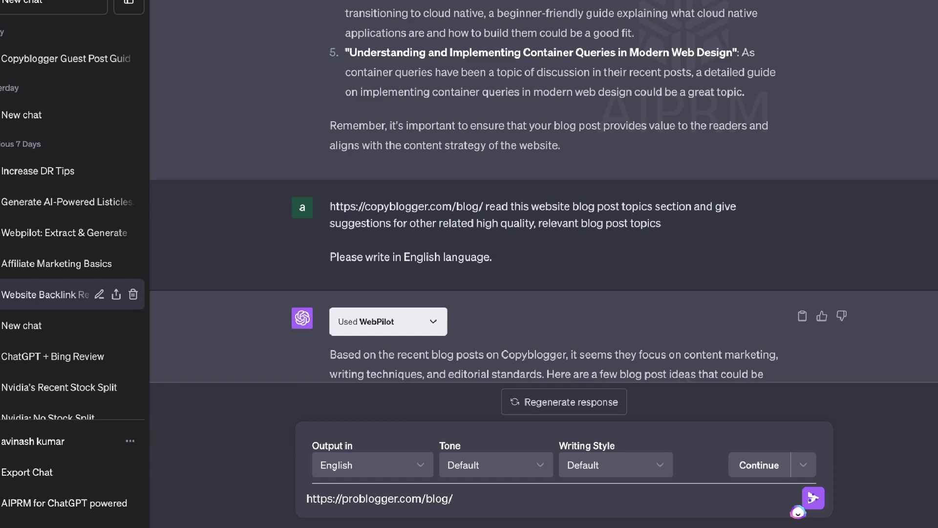
type("read this website blog post topics section and give suggestions for other related high quality, relevant blog post topics")
type("\\")
key("BackSpace")
key("Return")
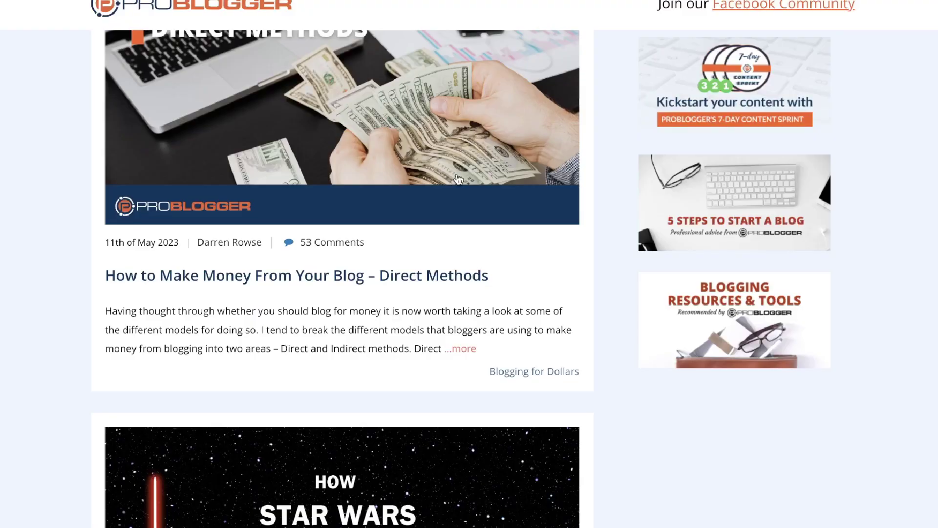
- Open and read ProBlogger's 'How to Make Money From Your Blog – Direct Methods' article
scroll(457, 178, "up", 15)
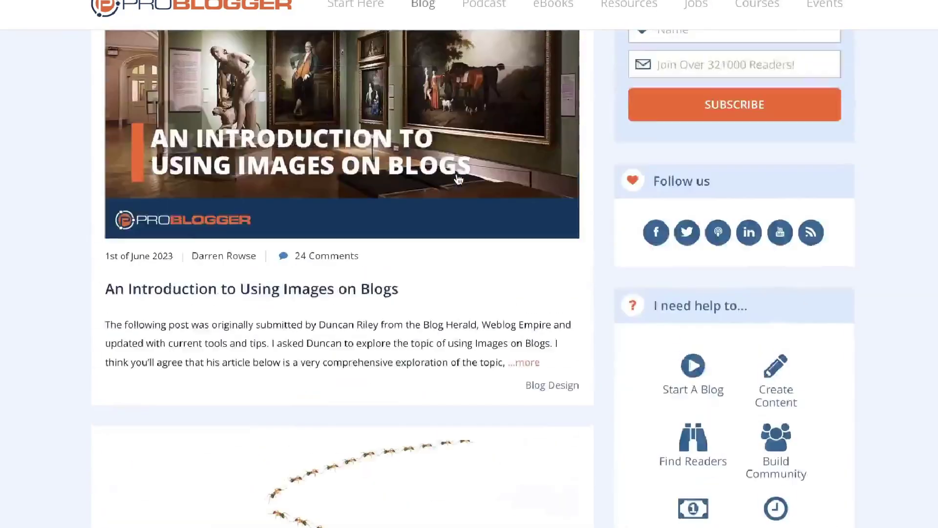
scroll(457, 174, "down", 5)
scroll(457, 174, "down", 15)
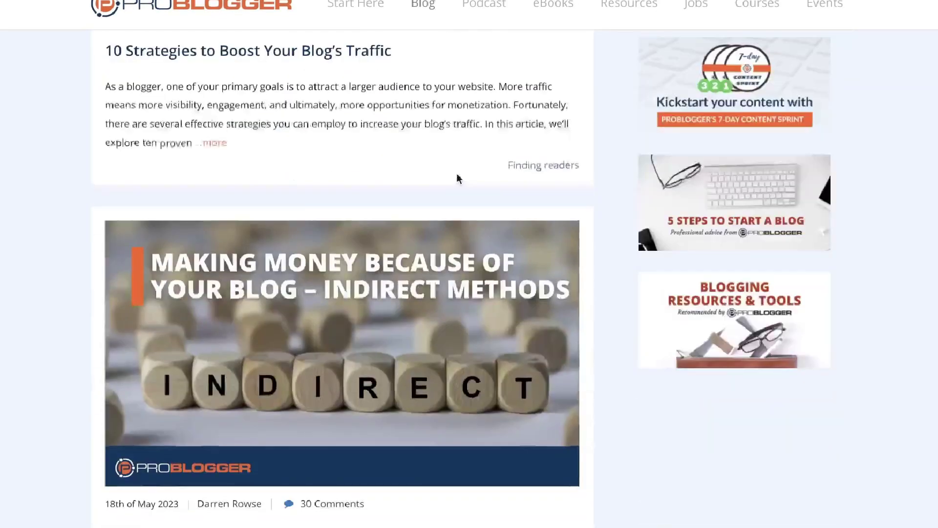
scroll(457, 173, "down", 7)
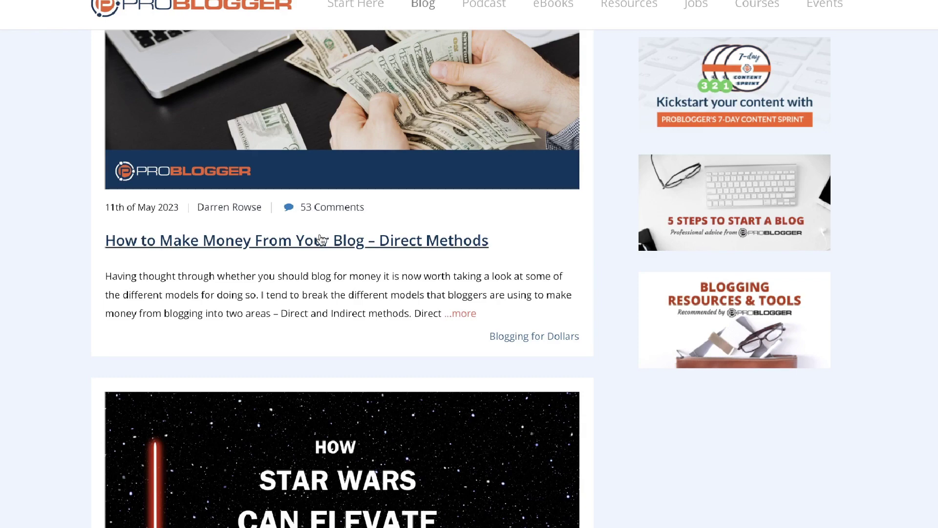
left_click(321, 240)
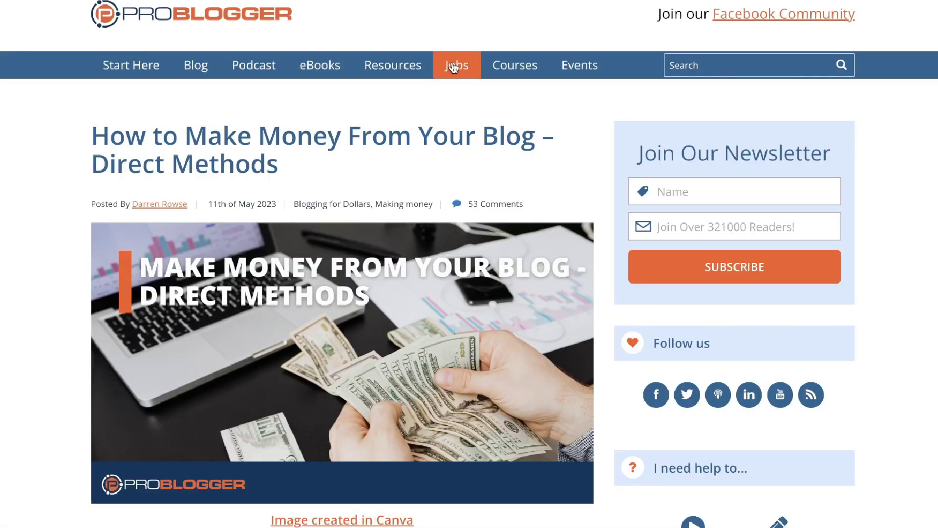
scroll(455, 67, "down", 15)
scroll(453, 67, "down", 1)
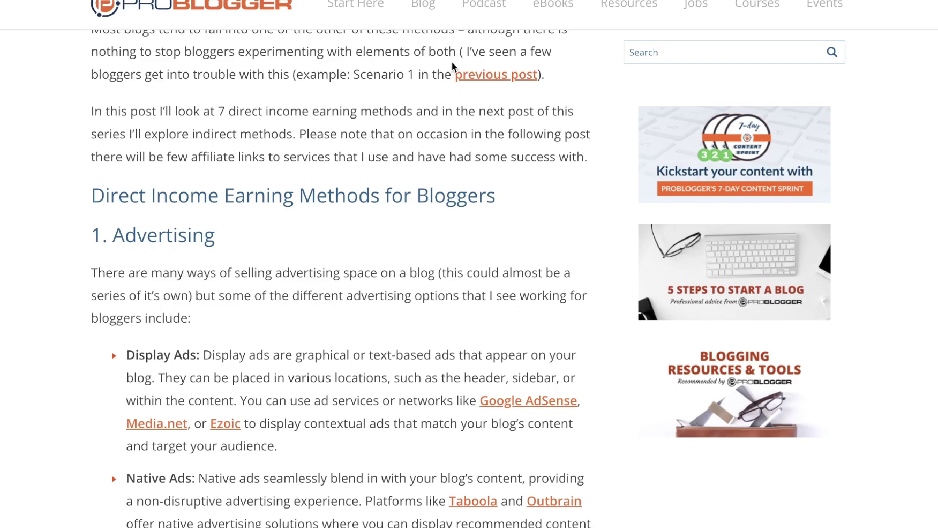
scroll(451, 62, "down", 20)
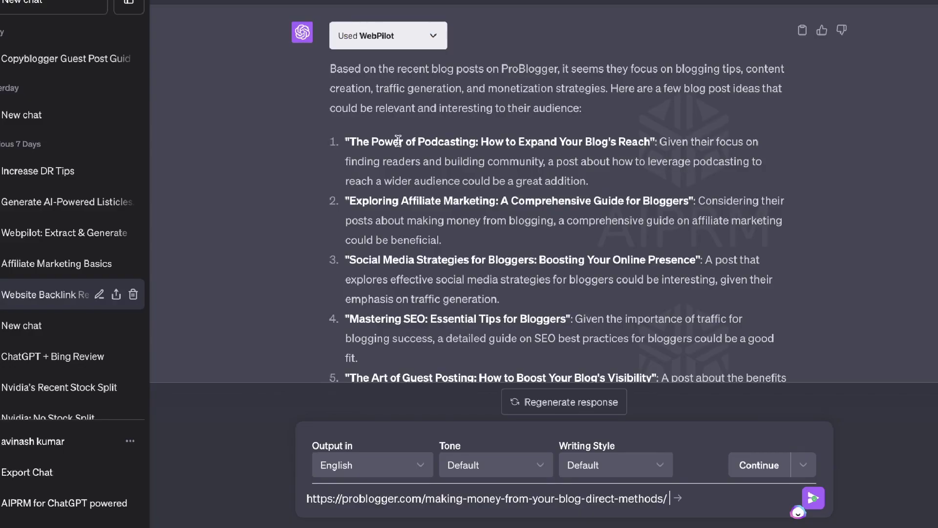
scroll(480, 183, "down", 2)
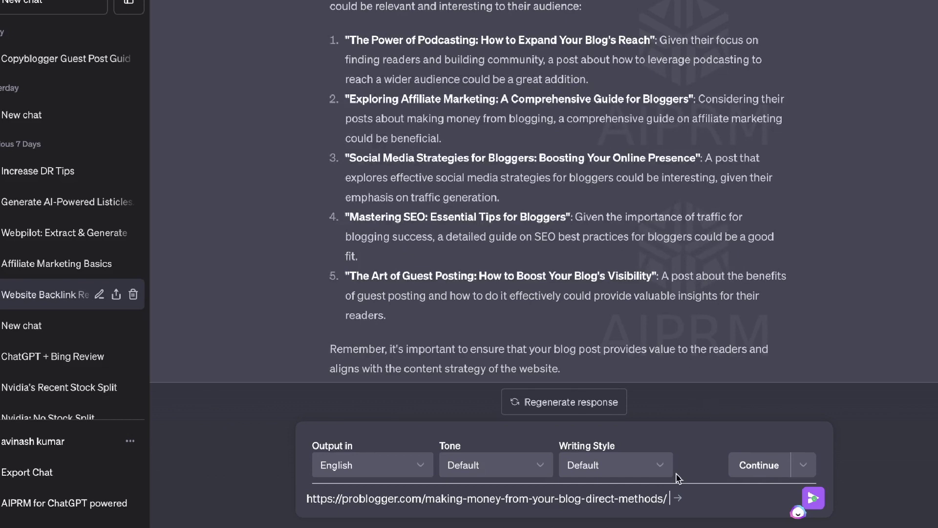
- Send the Direct Methods article URL asking for its writing style, tone, audience and format
key("Return")
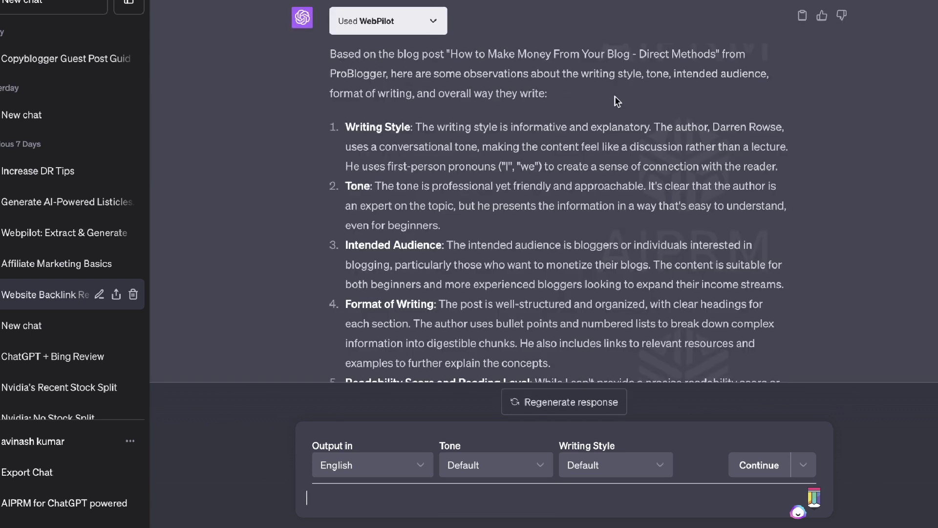
- Read through the six style observations and replication tips, then select the response text
scroll(635, 96, "down", 2)
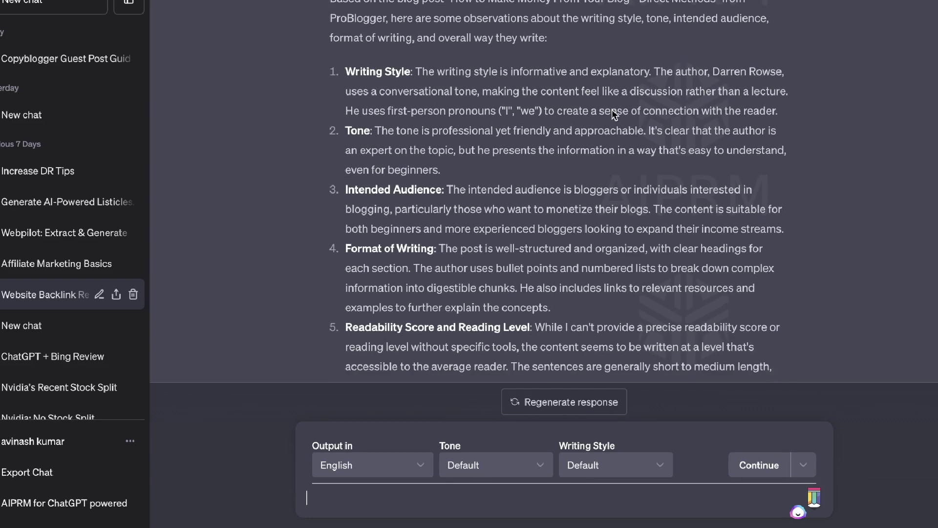
scroll(519, 72, "down", 1)
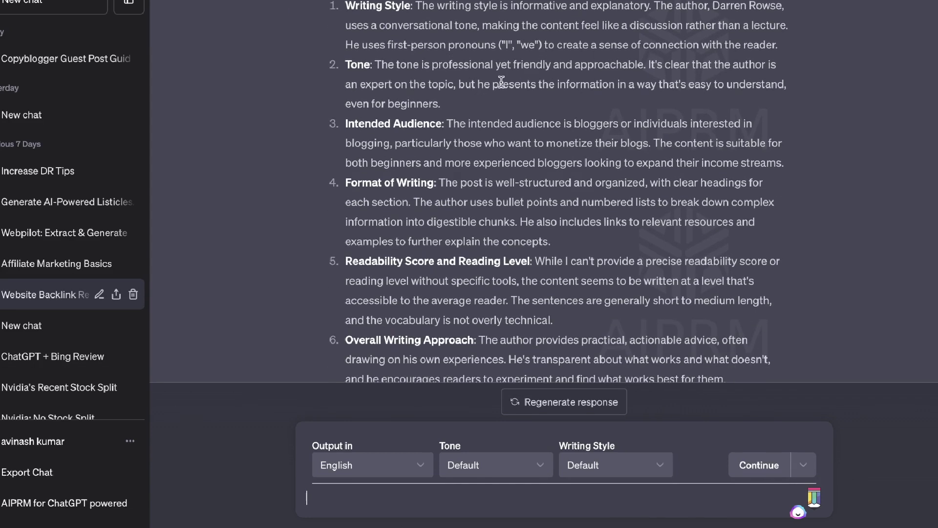
scroll(542, 109, "down", 2)
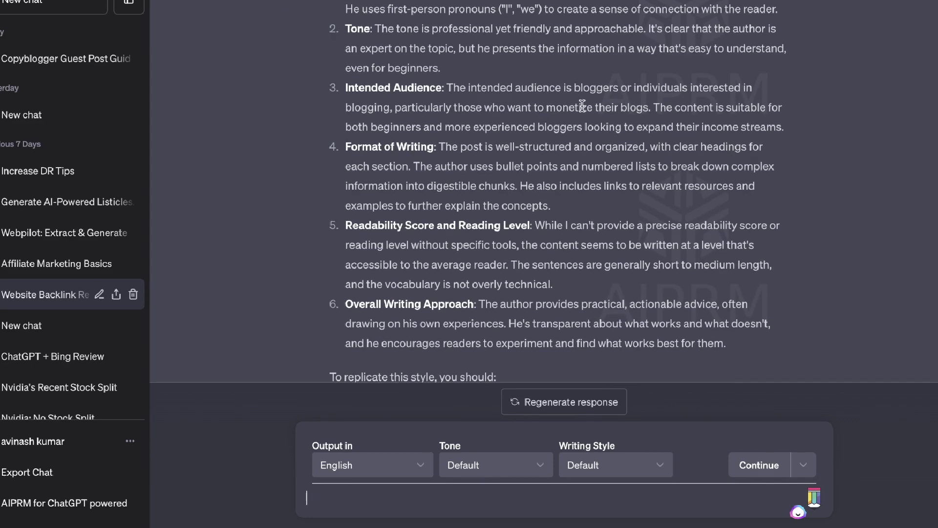
scroll(527, 145, "down", 1)
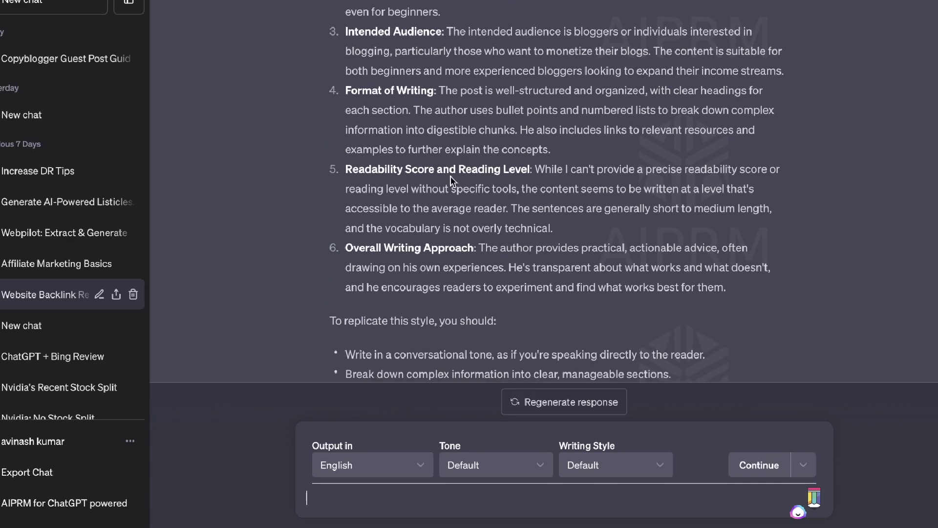
scroll(541, 192, "down", 1)
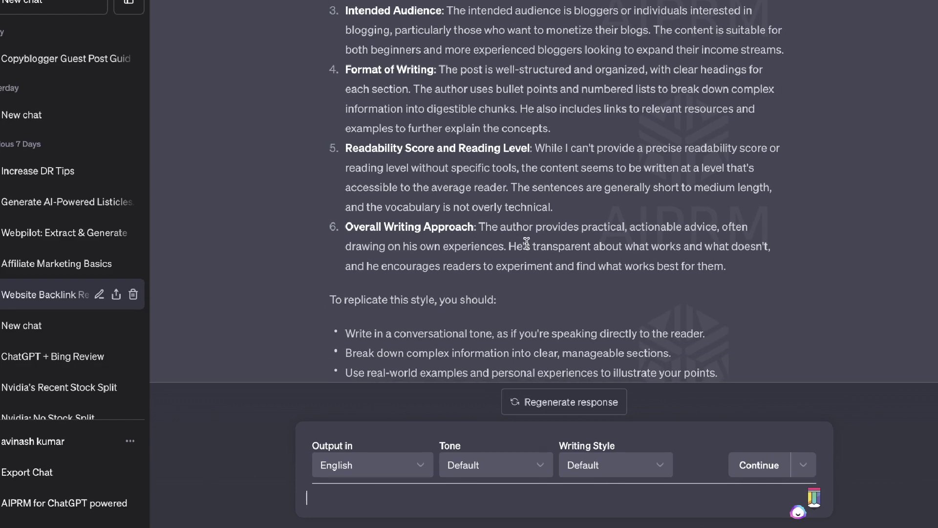
scroll(538, 244, "down", 1)
scroll(555, 245, "down", 3)
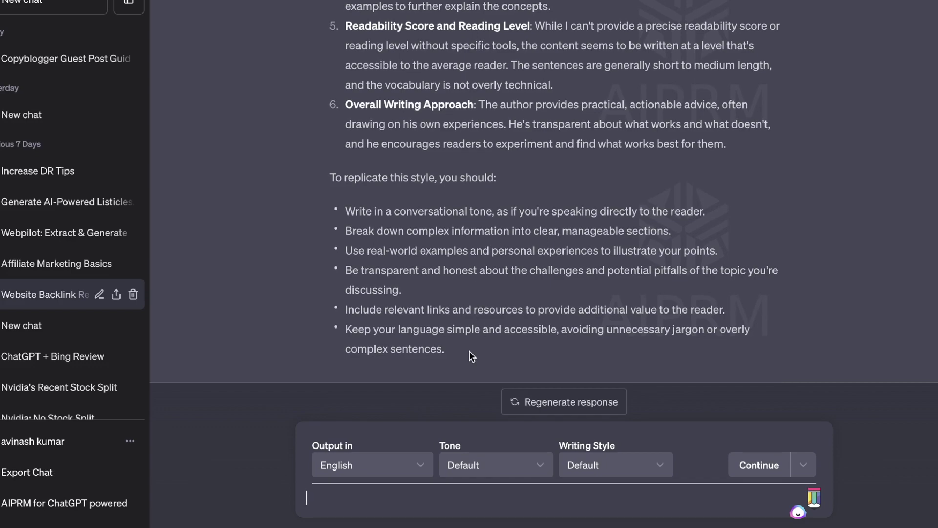
scroll(470, 356, "up", 10)
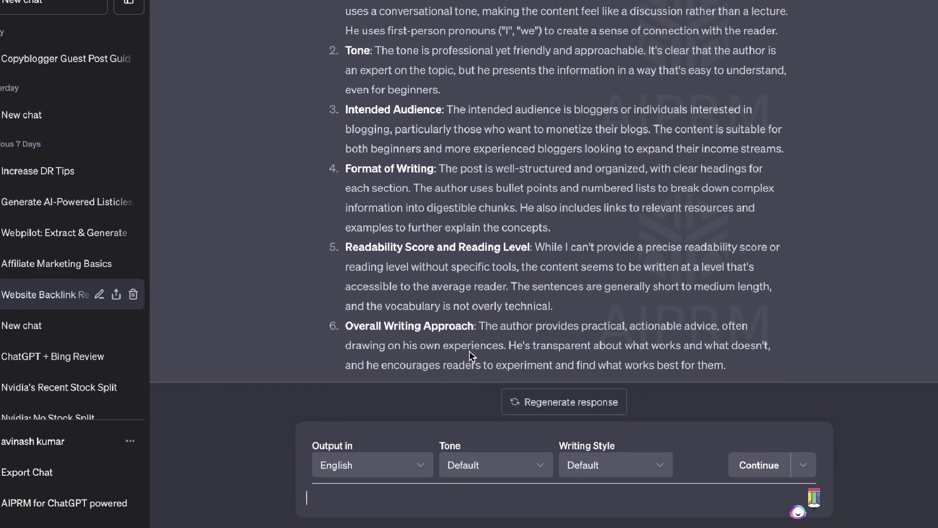
scroll(470, 355, "up", 1)
scroll(471, 356, "up", 2)
scroll(470, 355, "down", 9)
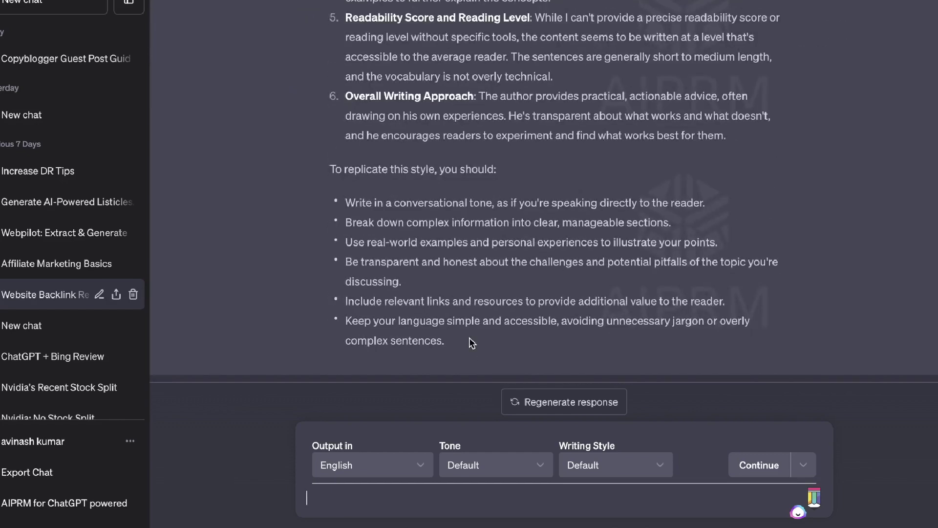
left_click_drag(473, 342, 343, 132)
scroll(360, 130, "up", 10)
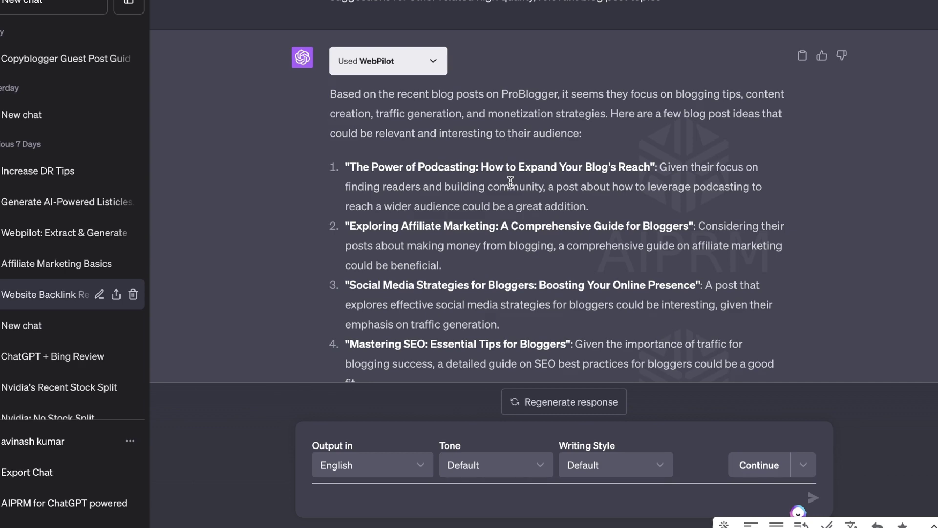
scroll(510, 182, "down", 15)
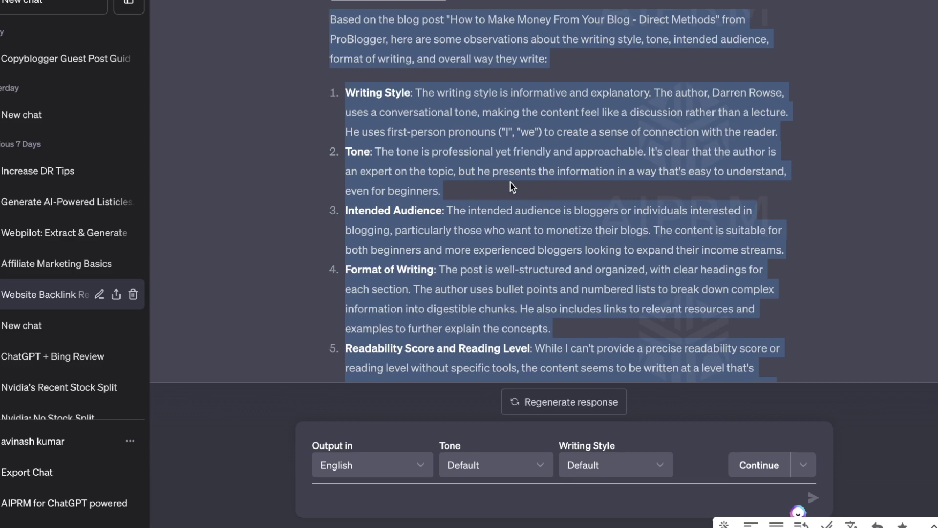
scroll(511, 186, "up", 15)
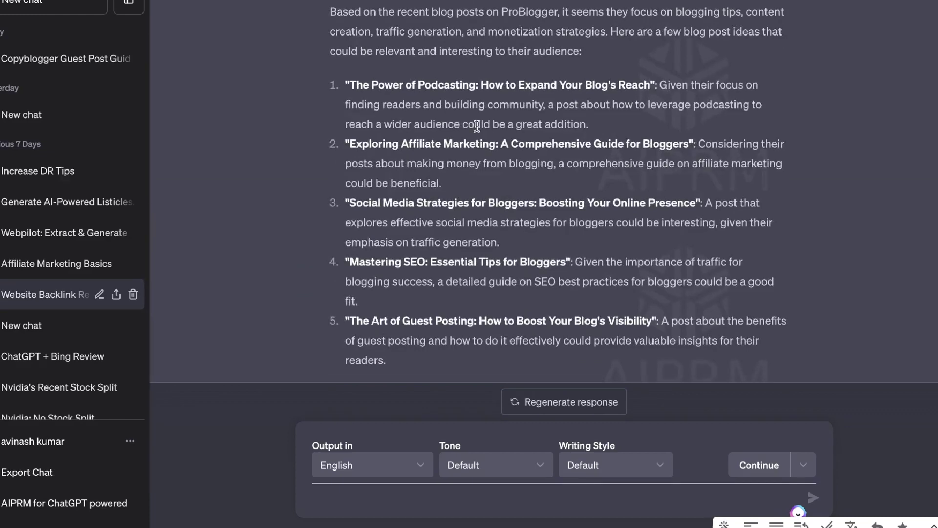